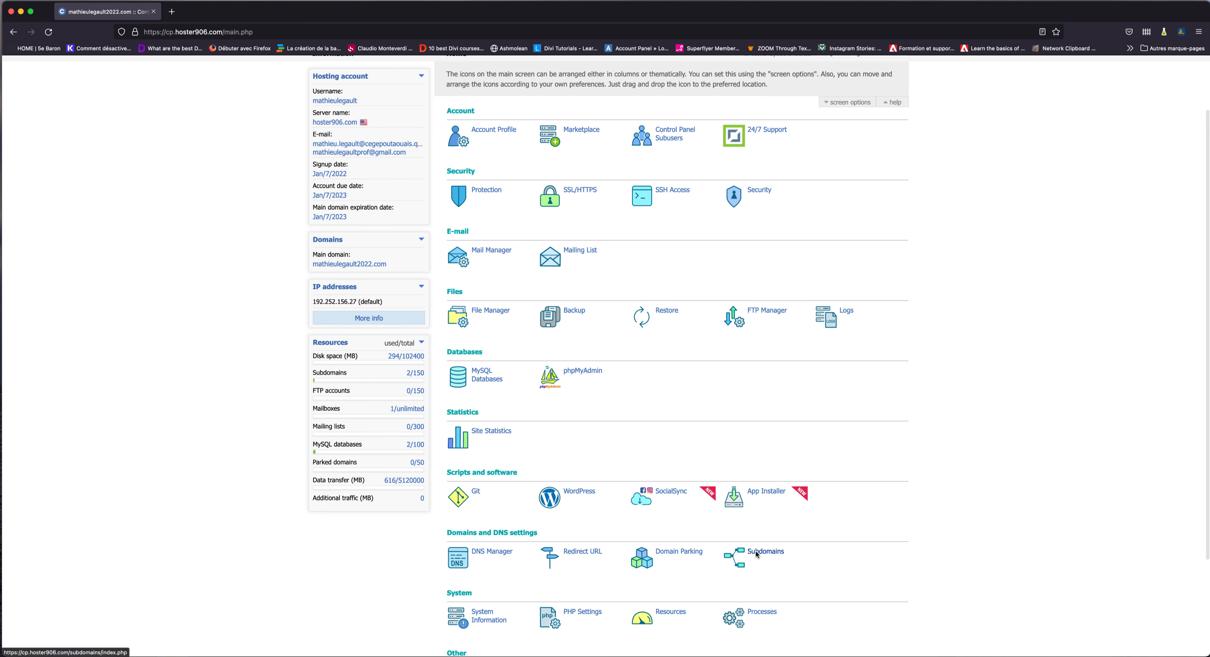
Go to Subdomains under Domains and DNS on the control panel Home page.
scroll(757, 556, "down", 3)
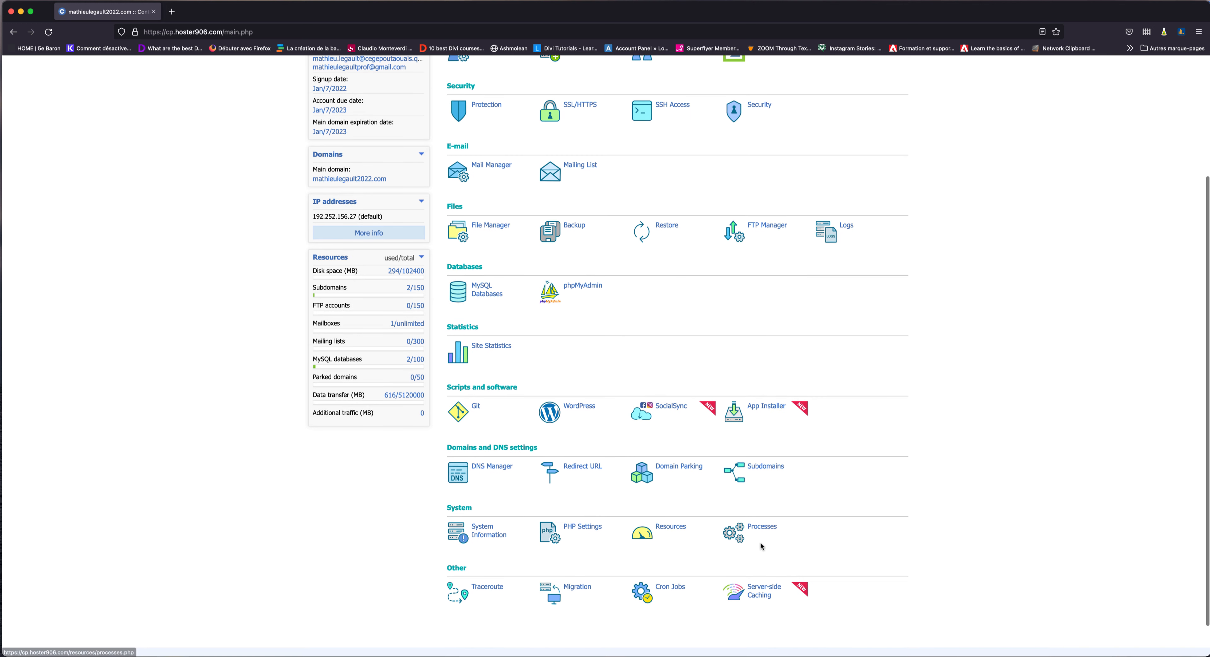
left_click(757, 468)
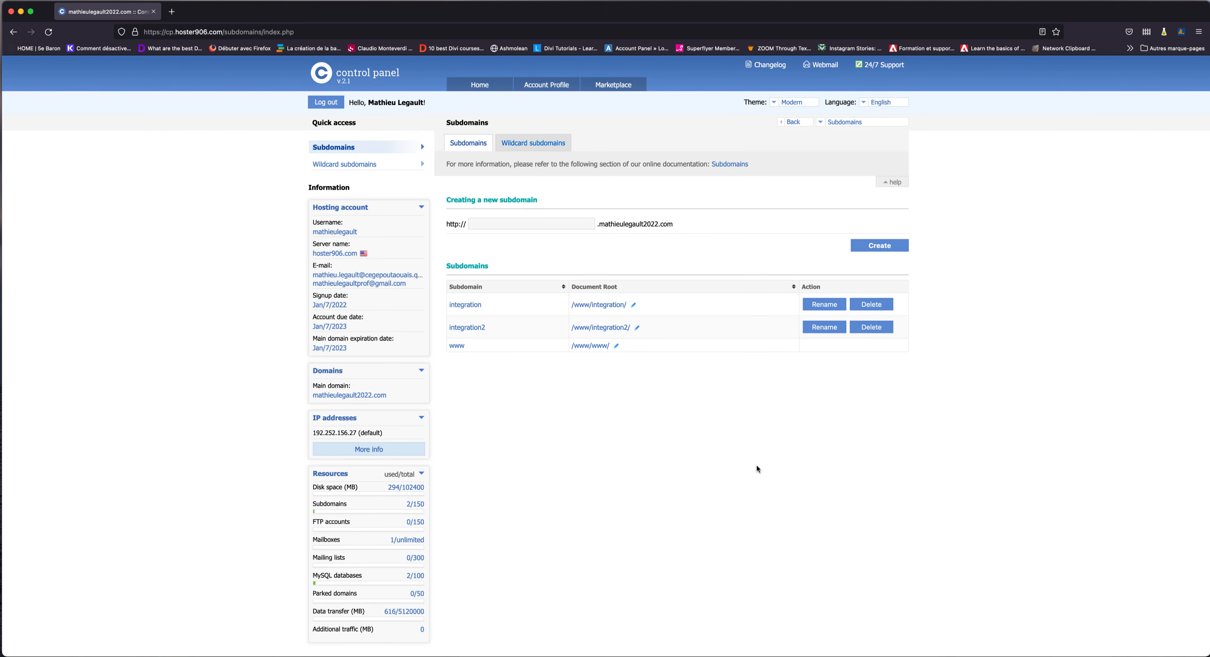
Create the integration2022 subdomain, then return to the control panel Home page.
left_click(543, 225)
type("in")
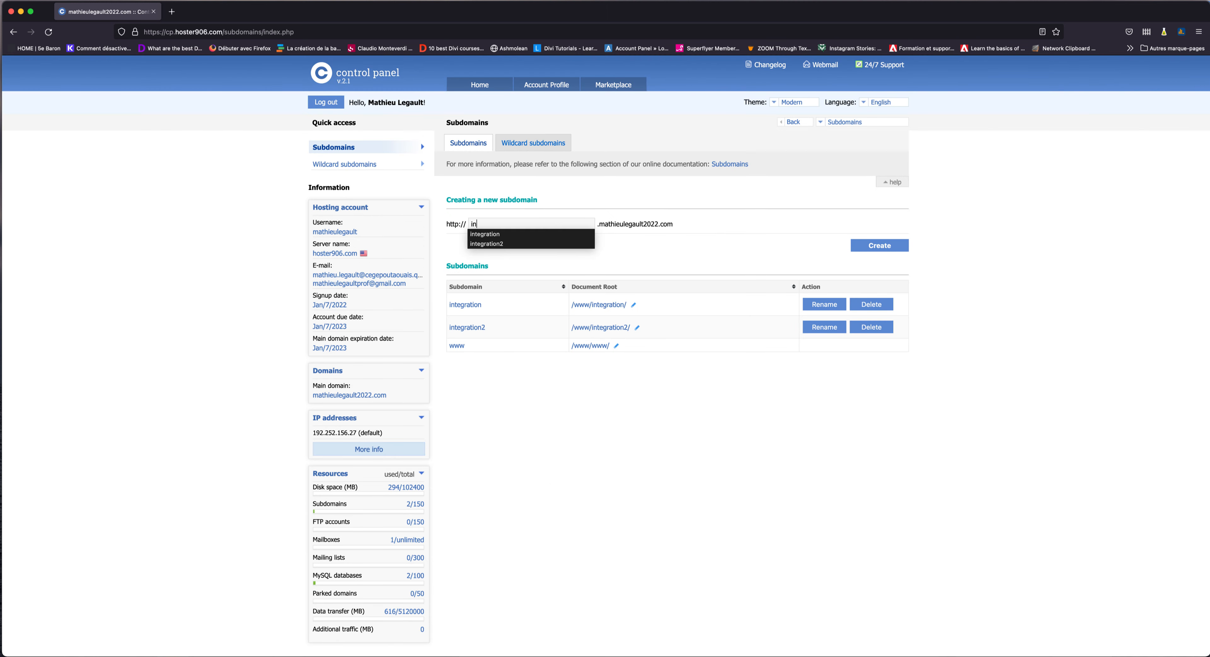
type("tegration2022")
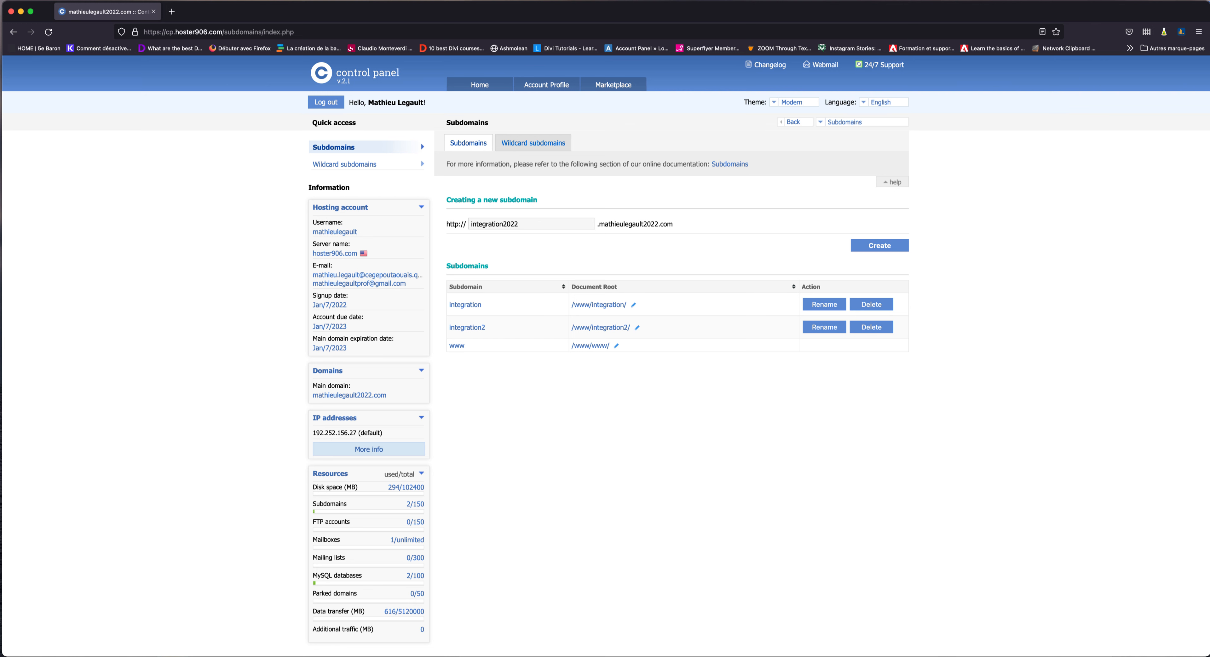
left_click(878, 246)
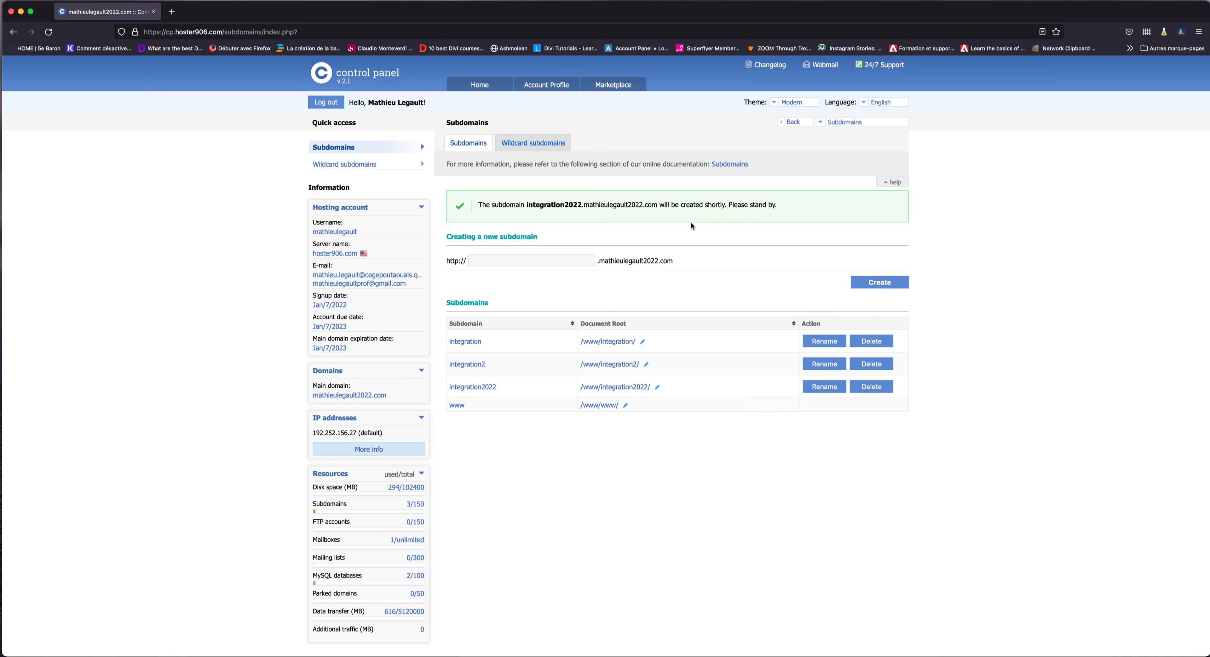
left_click(480, 84)
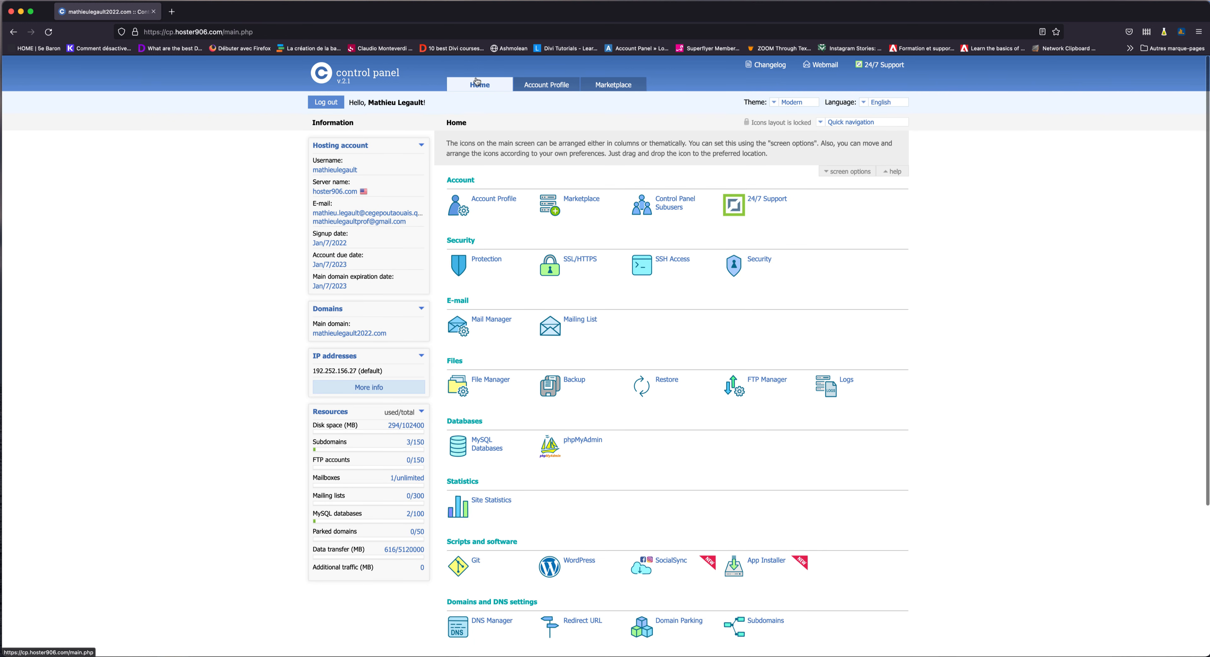
Start a new WordPress installation from the Scripts and software section.
scroll(578, 262, "down", 3)
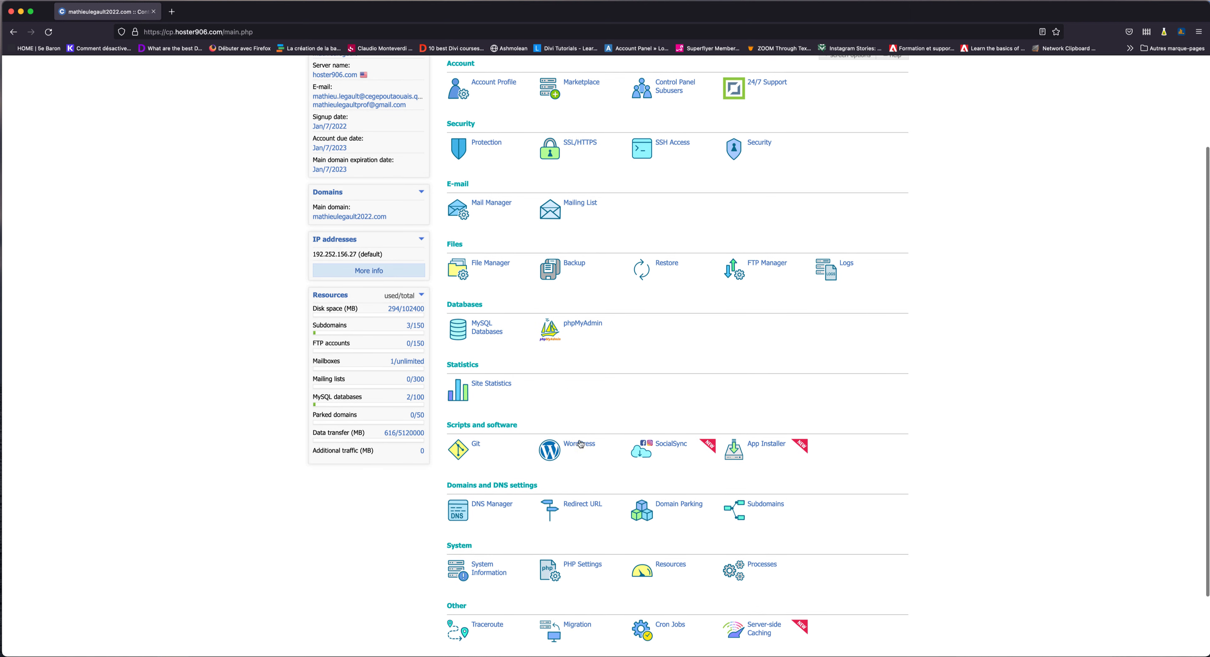
left_click(549, 458)
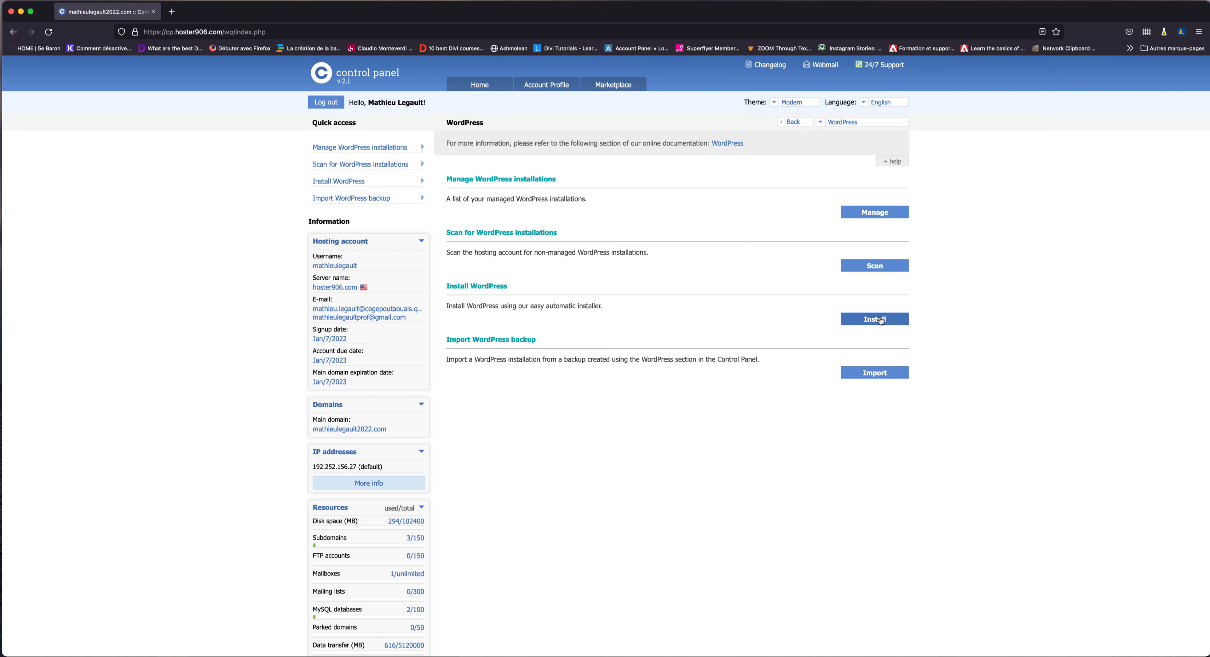
left_click(889, 320)
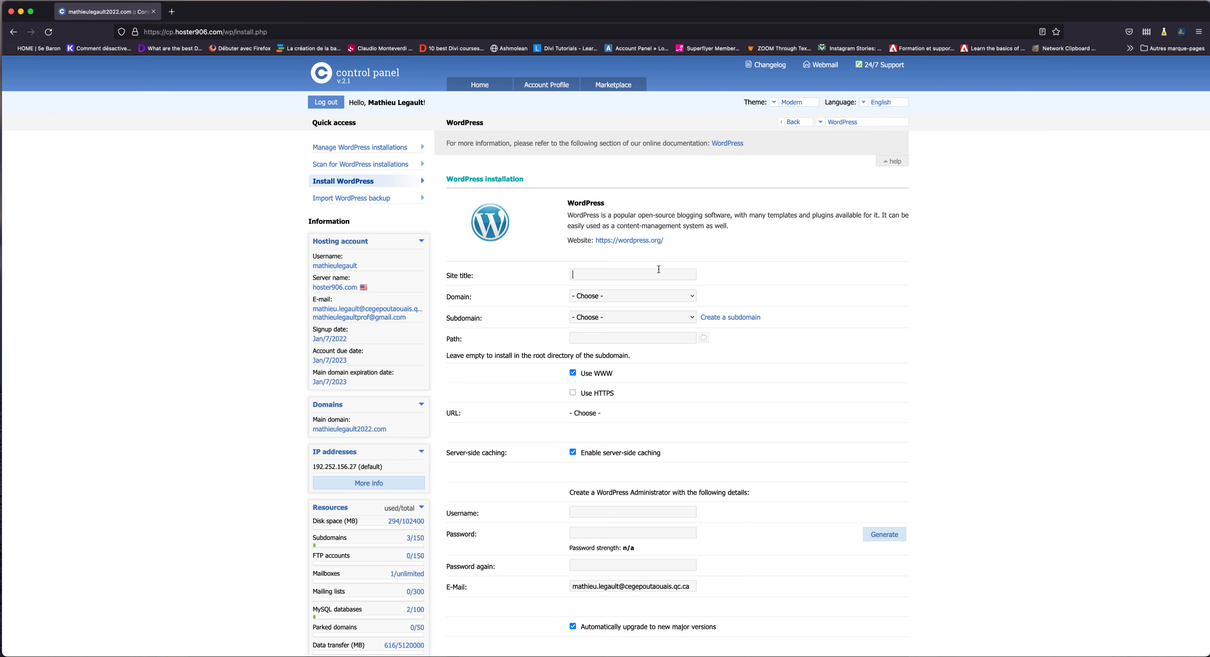
Title the site cours-integration, target integration2022 on mathieulegault2022.com, and enable HTTPS.
type("cours-integration")
left_click(667, 297)
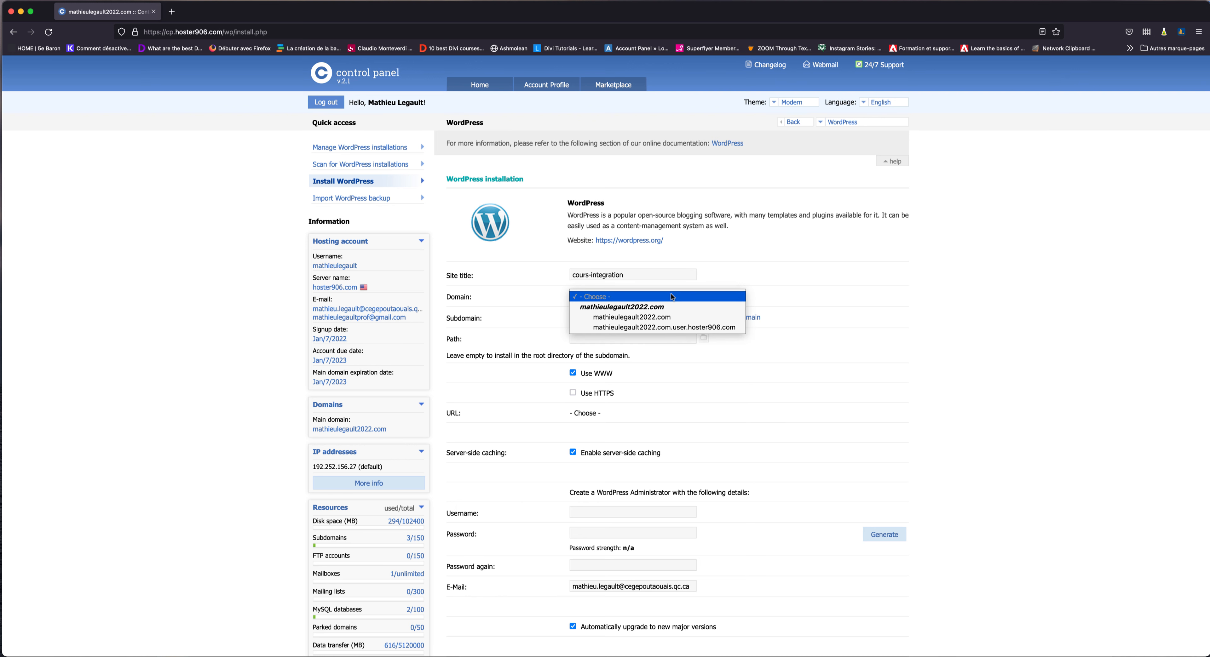
left_click(654, 317)
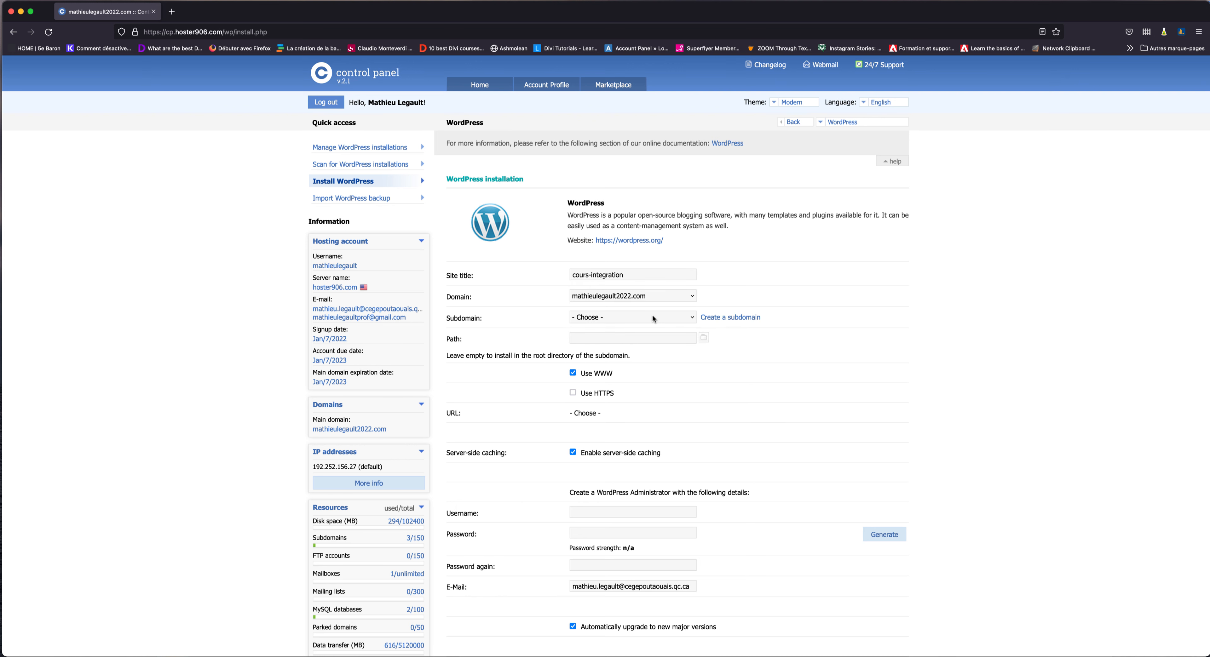
left_click(686, 316)
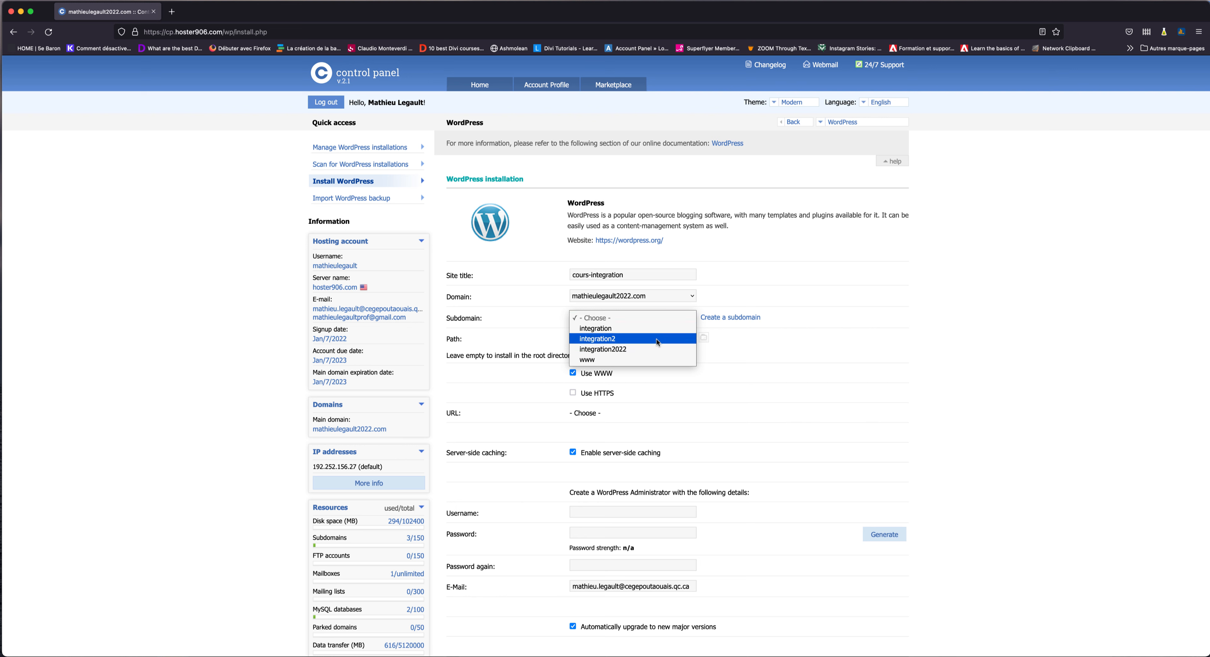
left_click(649, 350)
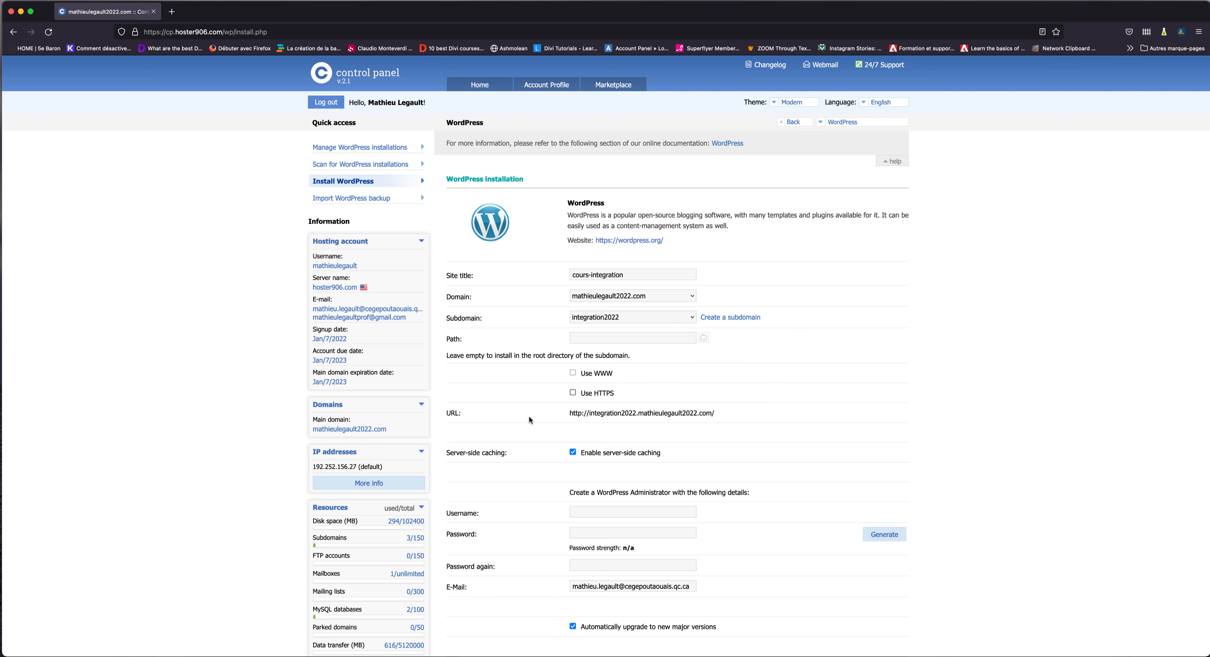
left_click(597, 393)
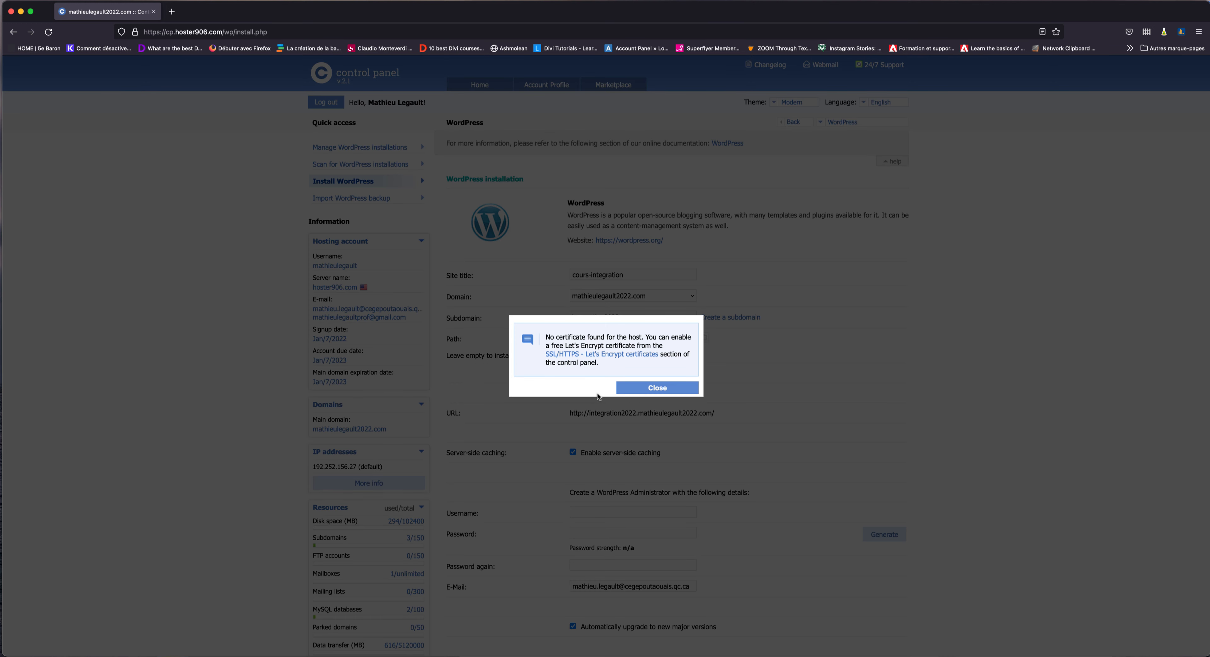
Enable a Let's Encrypt certificate for integration2022.mathieulegault2022.com.
left_click(611, 355)
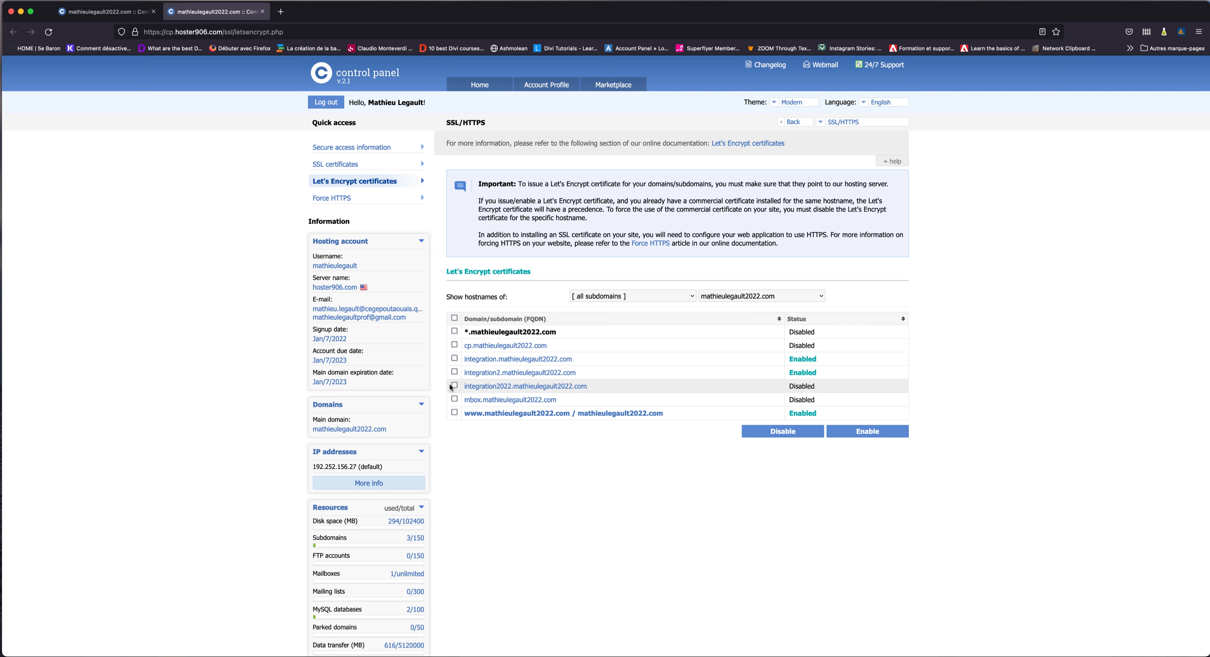
left_click(861, 433)
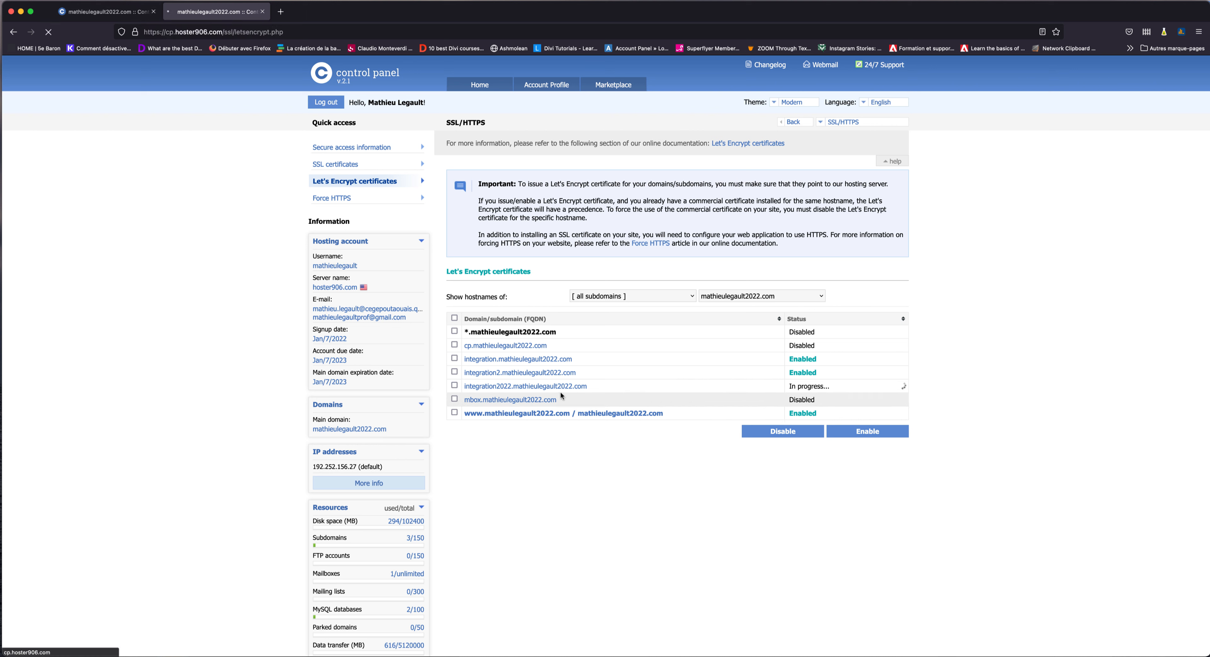
left_click(99, 14)
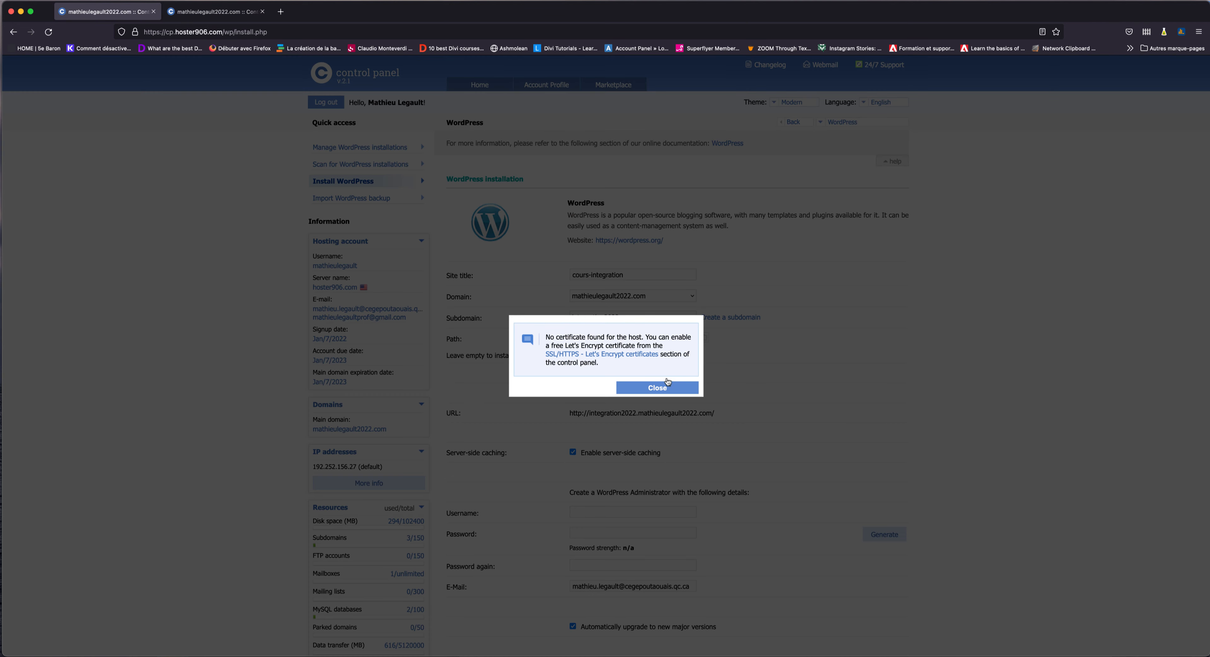
left_click(662, 388)
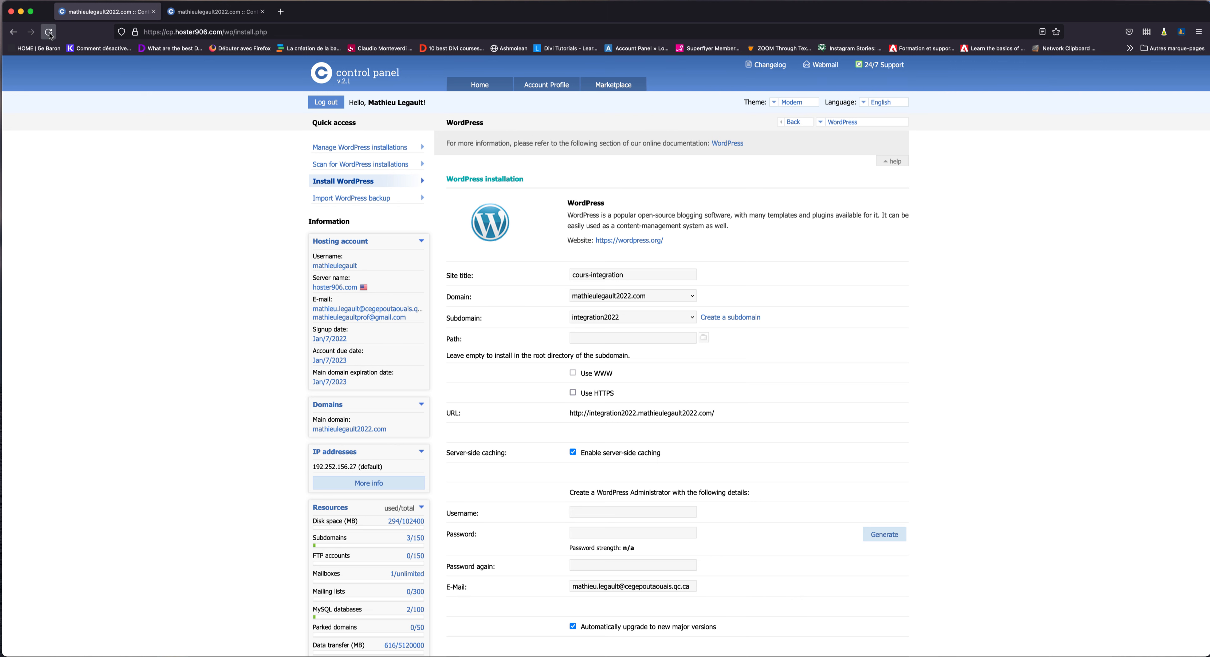
left_click(48, 32)
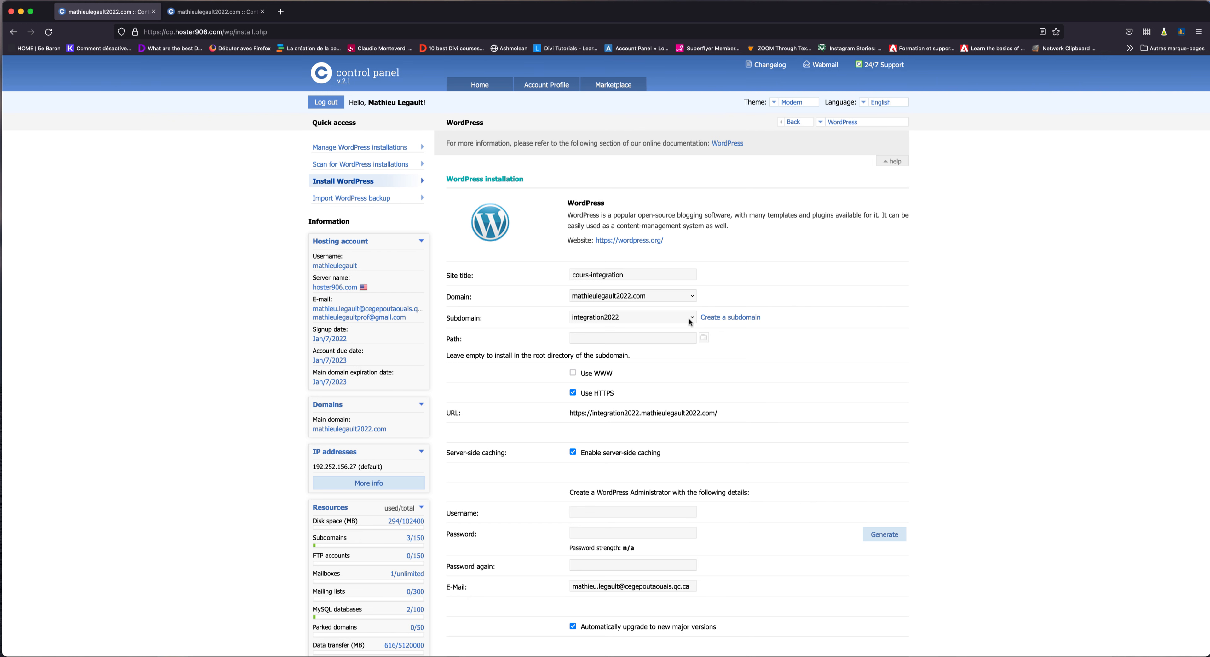
scroll(671, 426, "down", 5)
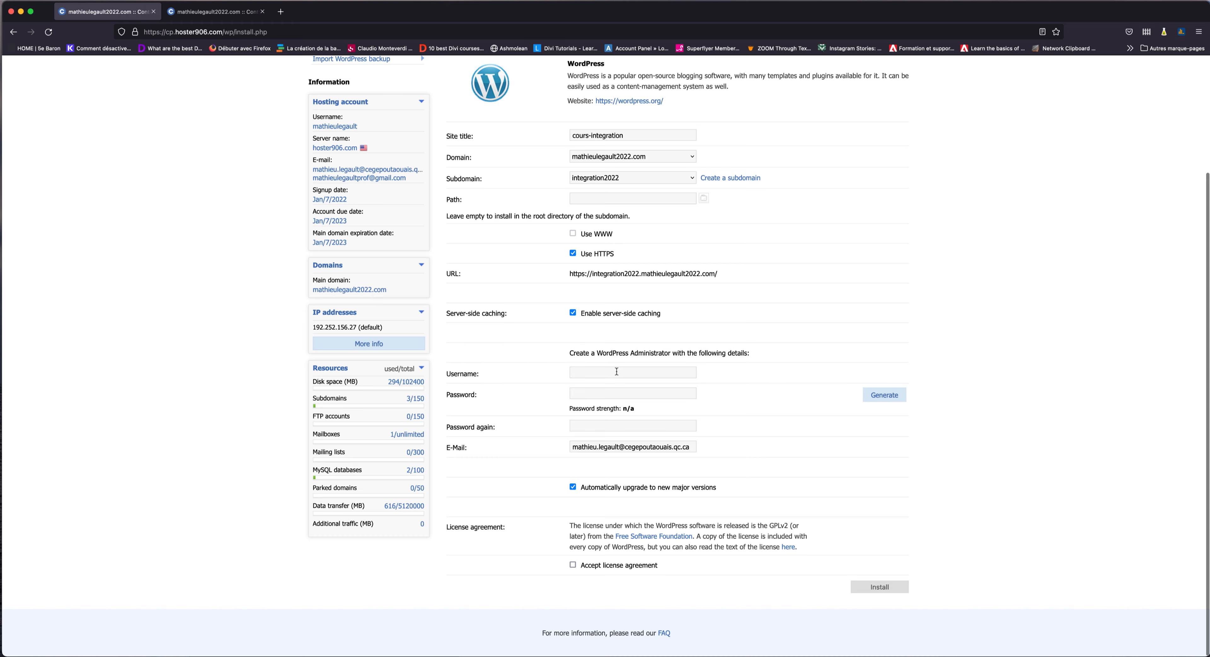
scroll(619, 371, "up", 1)
left_click(605, 394)
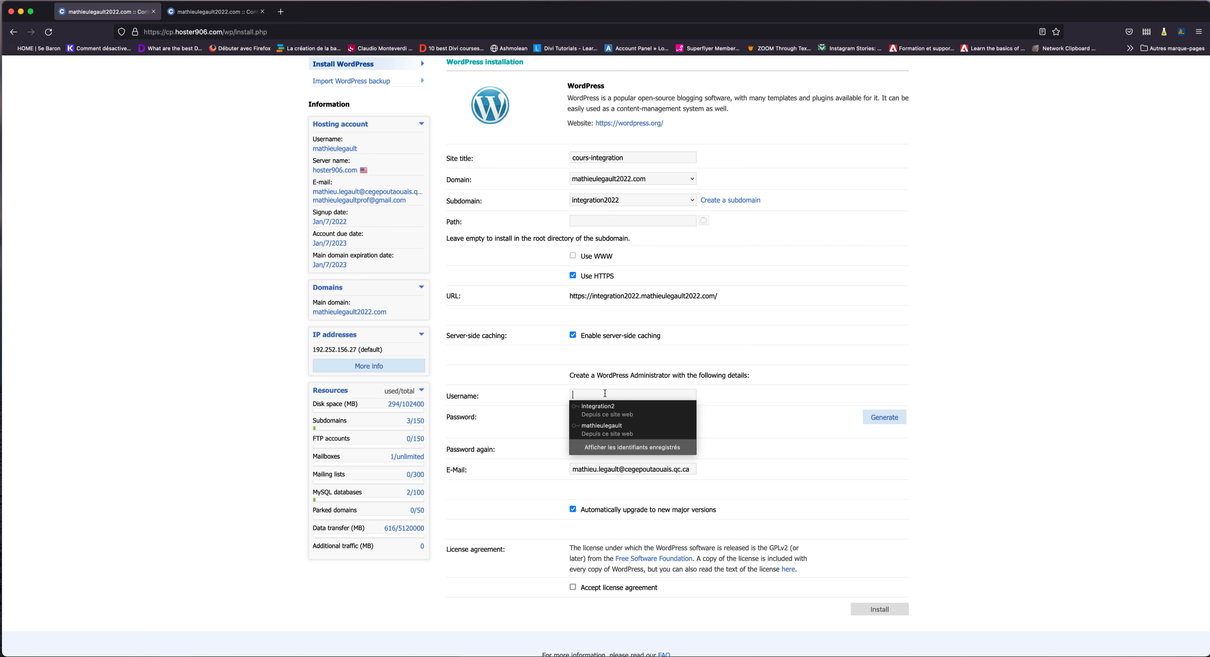
Enter admin username integration2022 and the admin password in both password fields.
type("in")
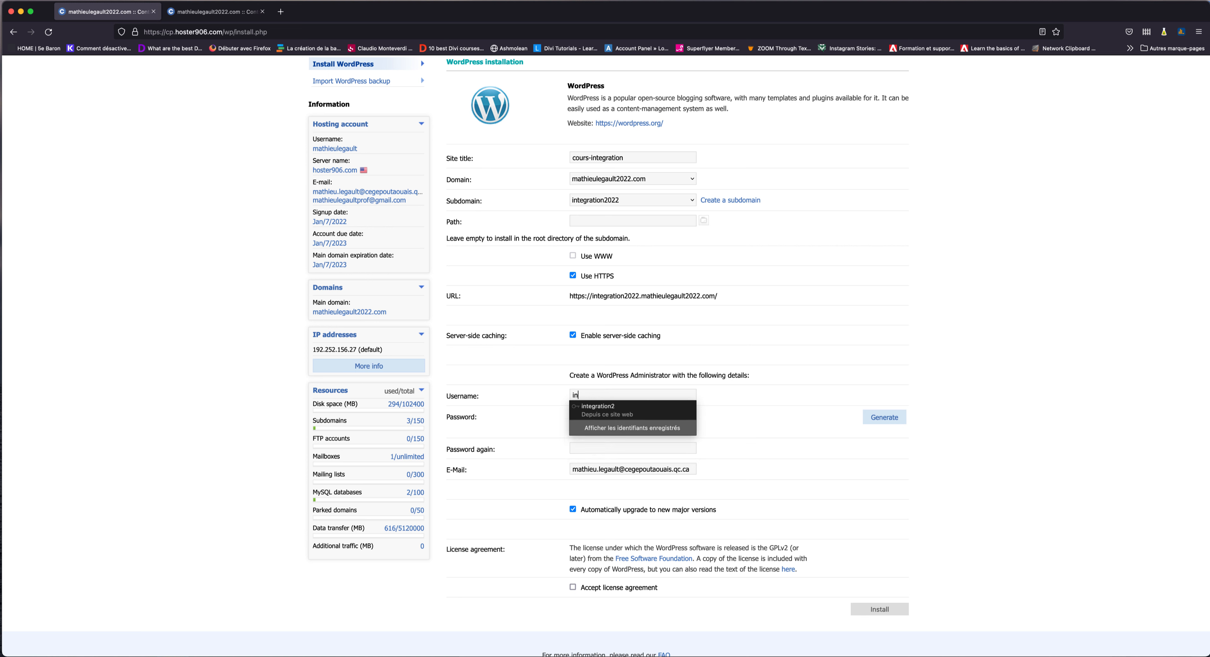
type("tegration2022")
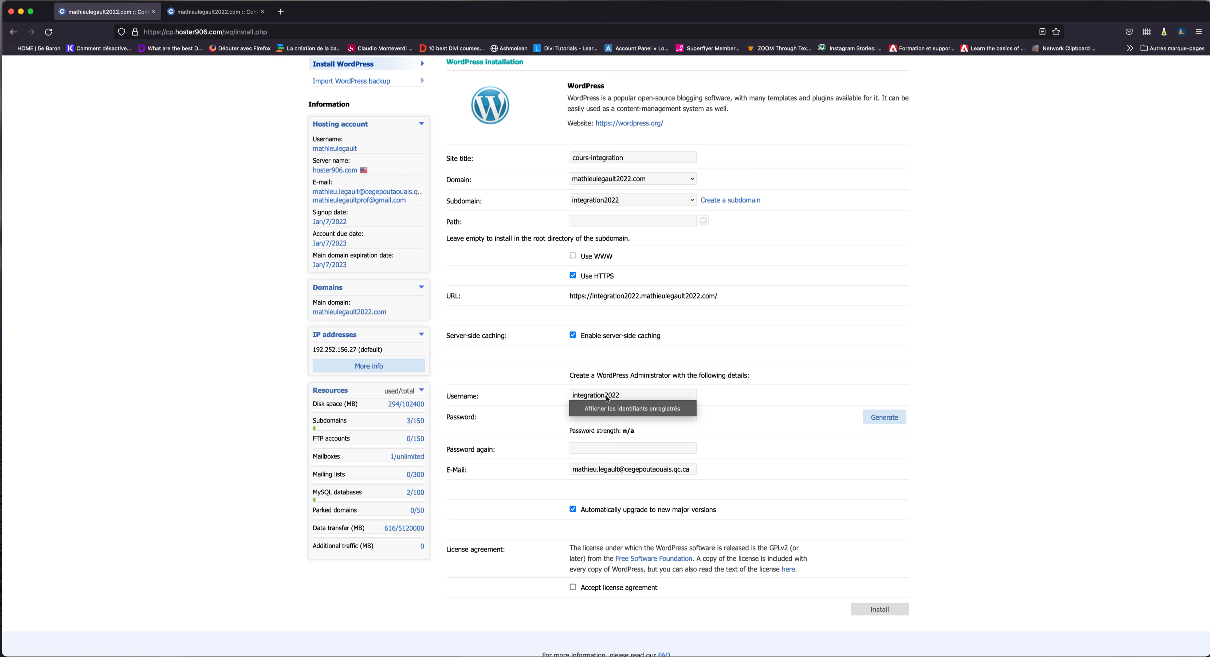
left_click(607, 417)
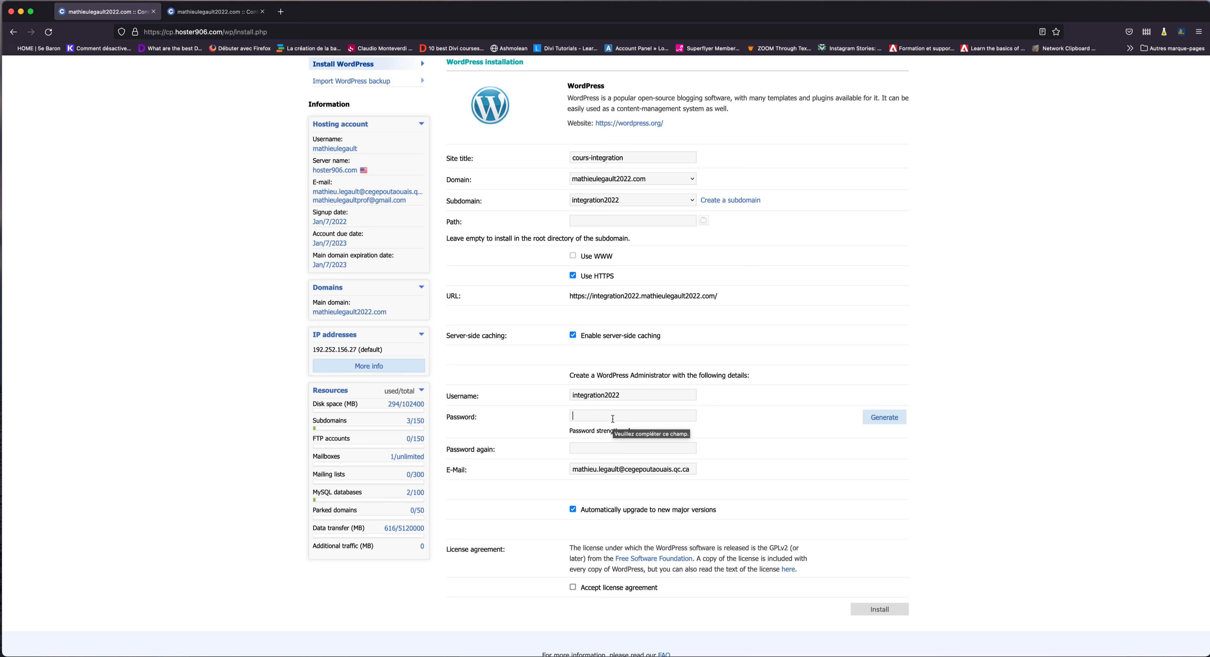
type("••")
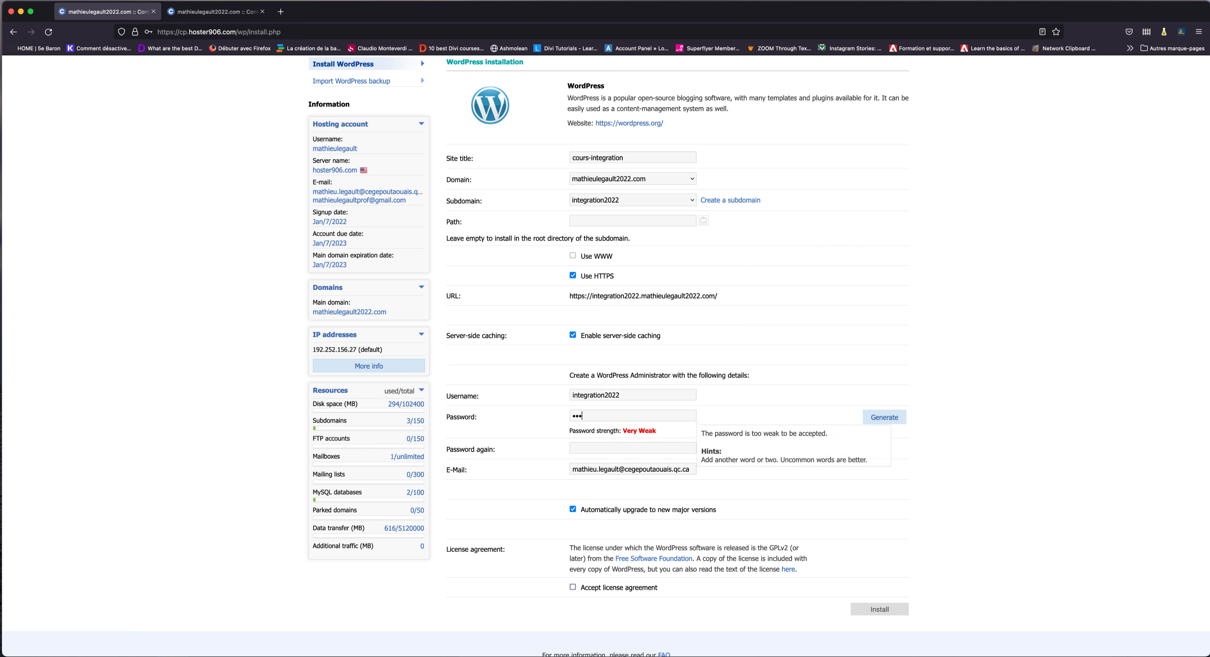
type("••••")
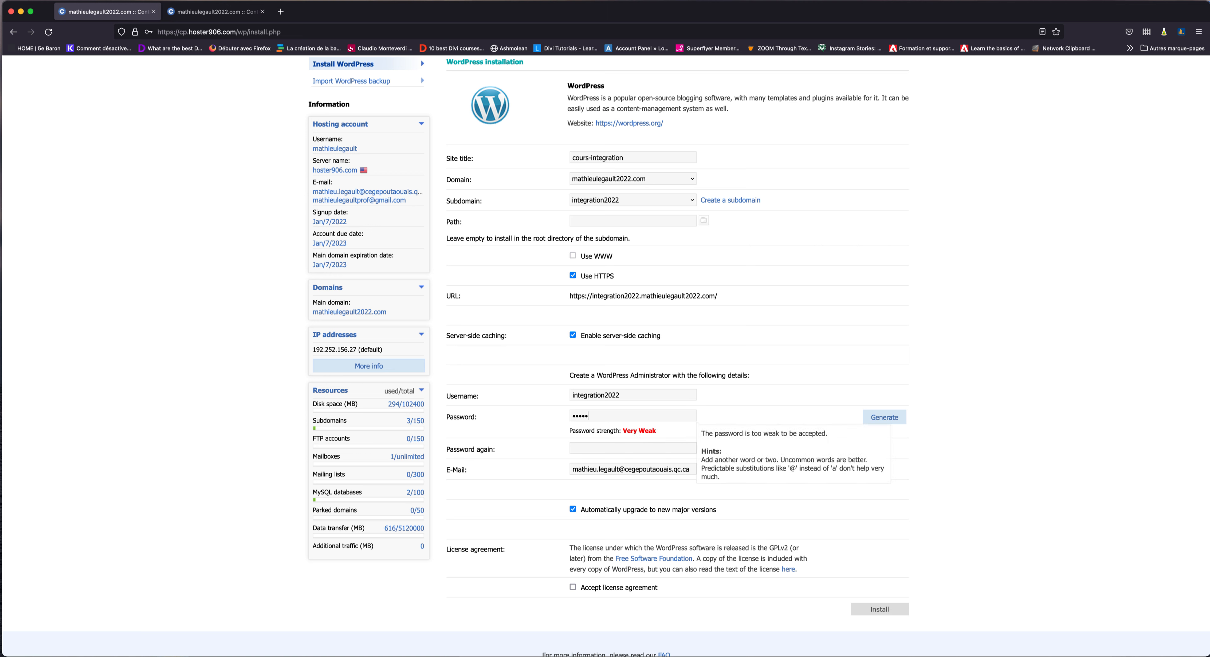
type("•")
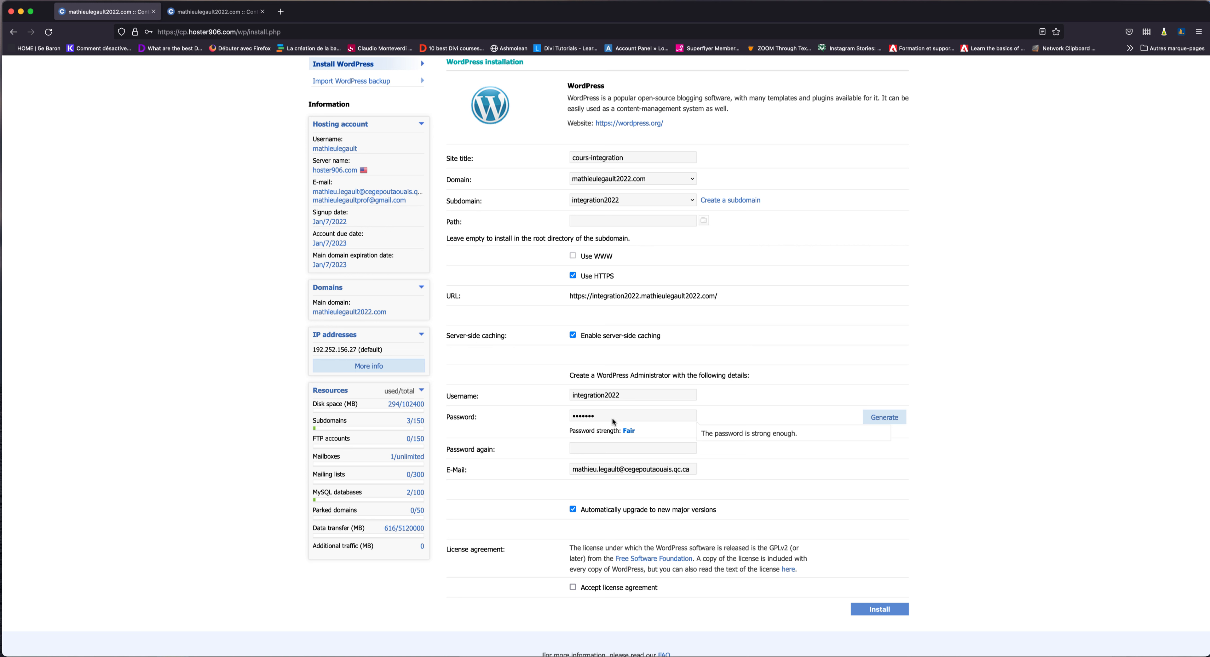
left_click(605, 446)
type("•")
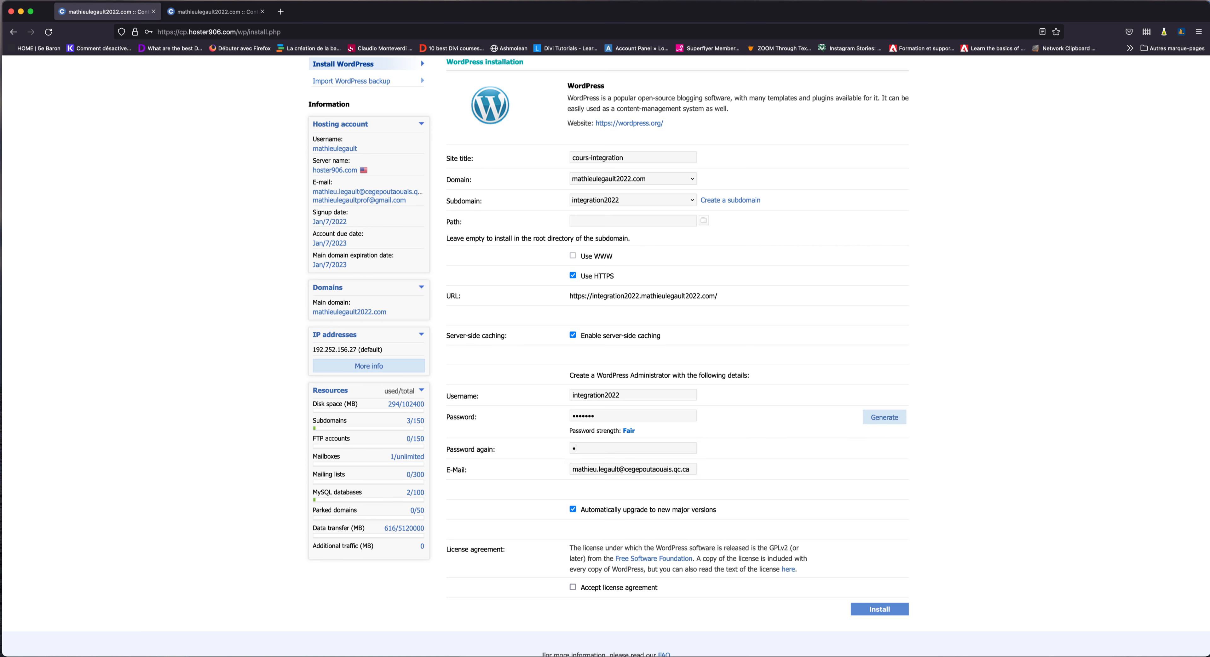
type("••••")
Check the entered password, leaving it intact, and submit the WordPress installation.
double_click(625, 417)
left_click(481, 399)
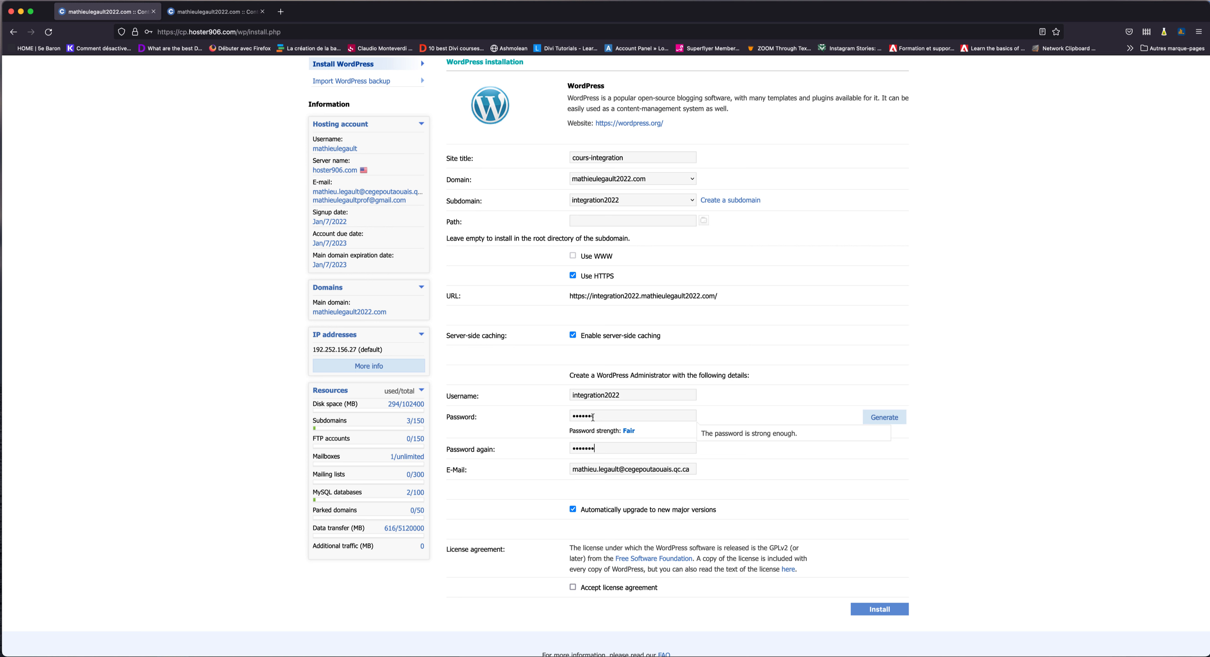
left_click_drag(603, 416, 576, 396)
left_click(608, 415)
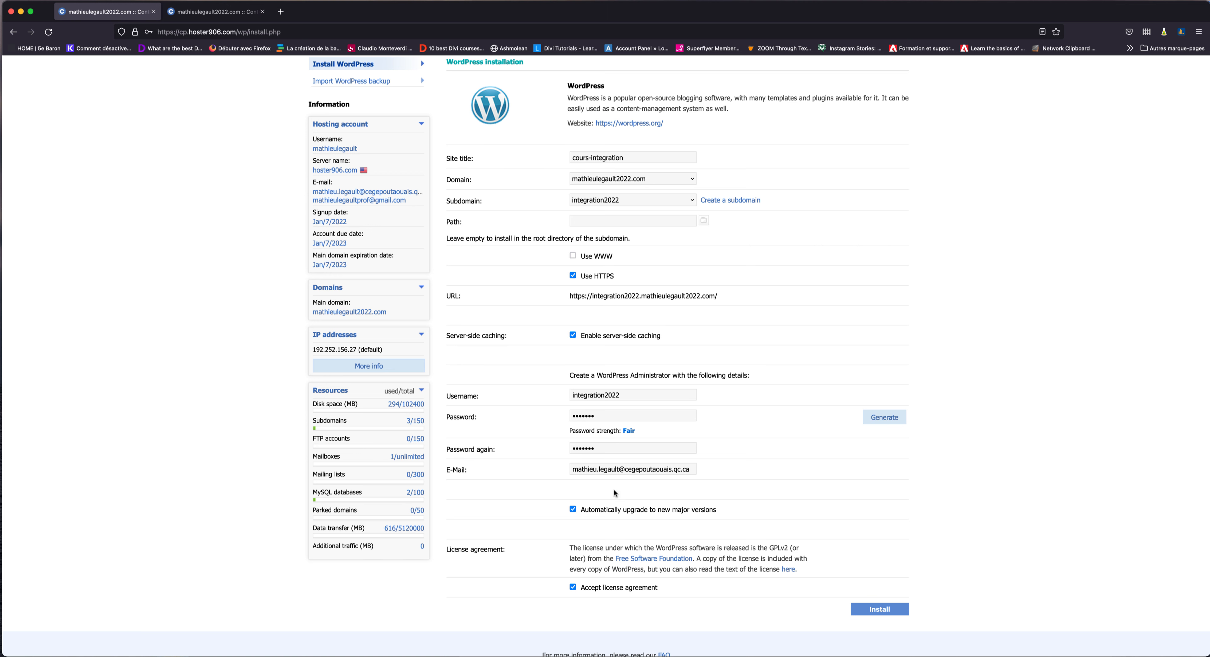
left_click(871, 609)
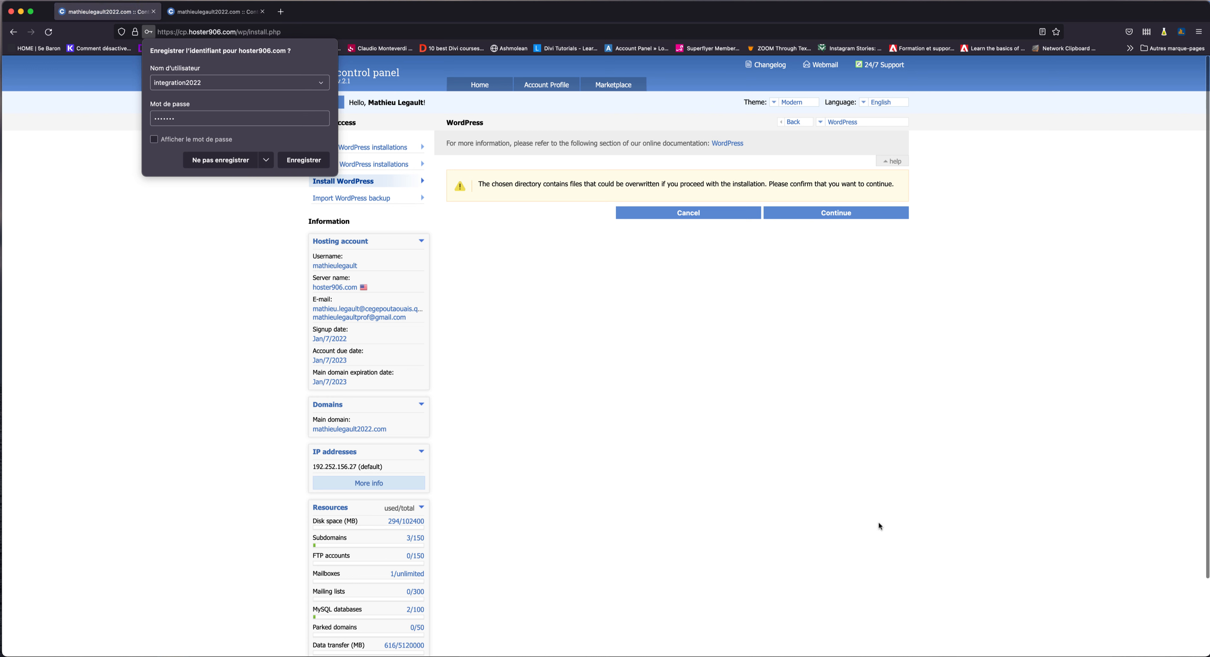
Save the login in Firefox and confirm installing over the existing directory files.
left_click(303, 164)
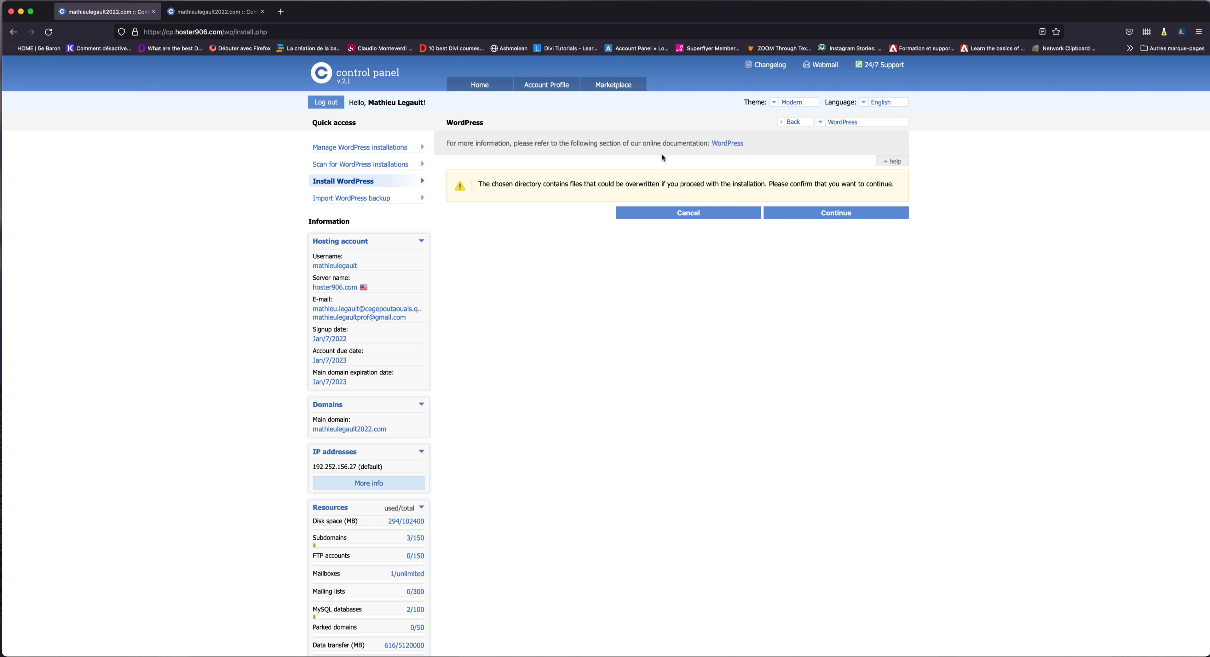
left_click(811, 213)
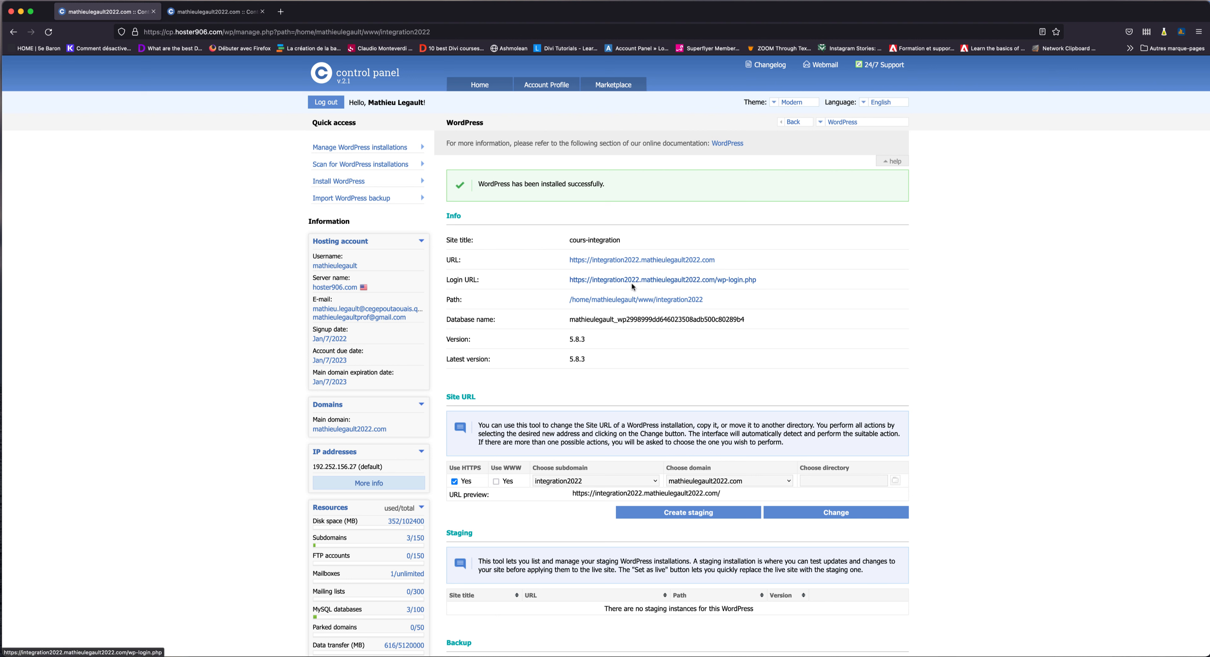
Log in at the new site's wp-login page as integration2022 and save the login in Firefox.
left_click(672, 281)
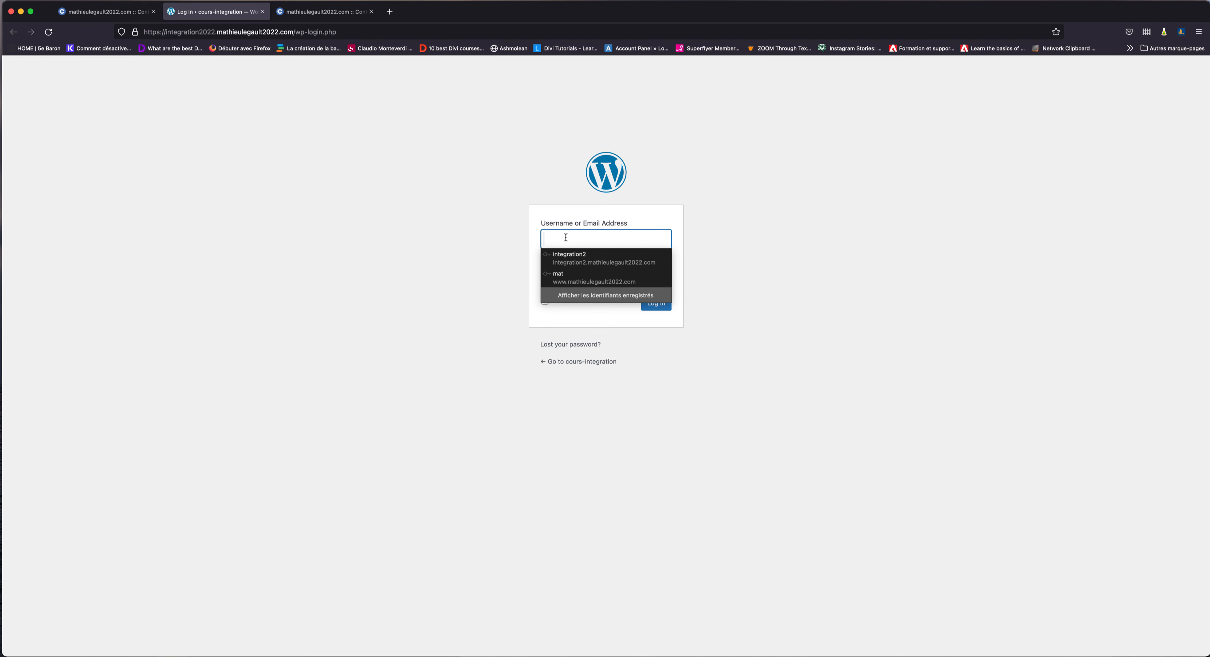
type("mat")
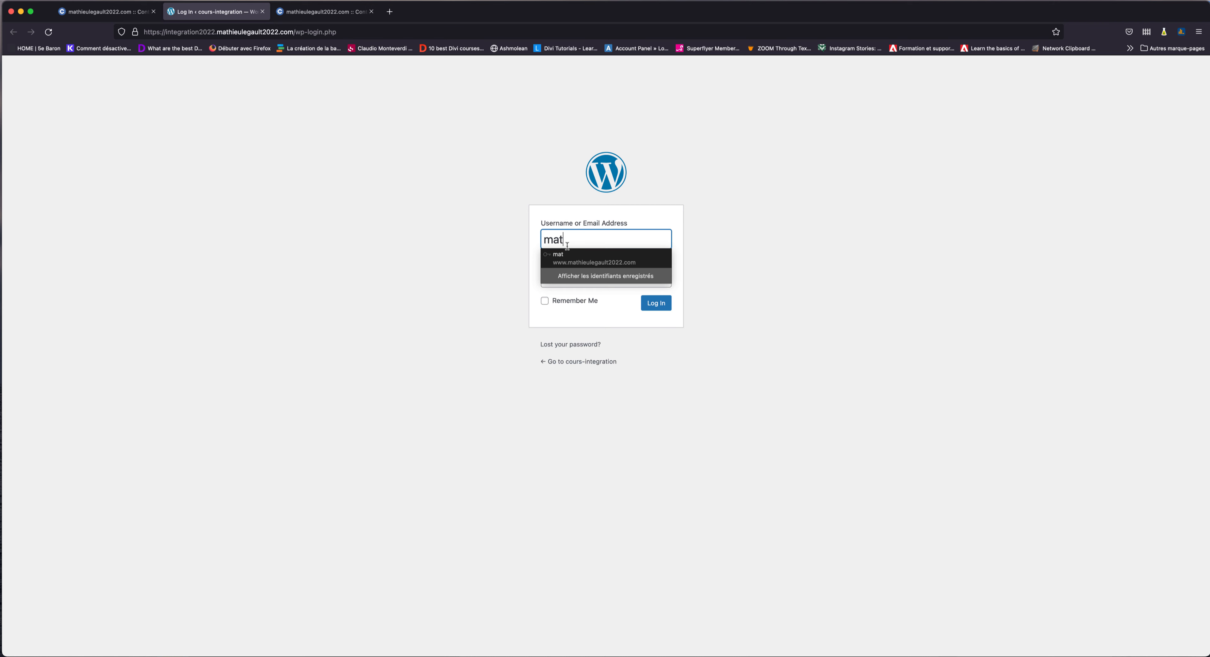
key("super+a")
type("integratio")
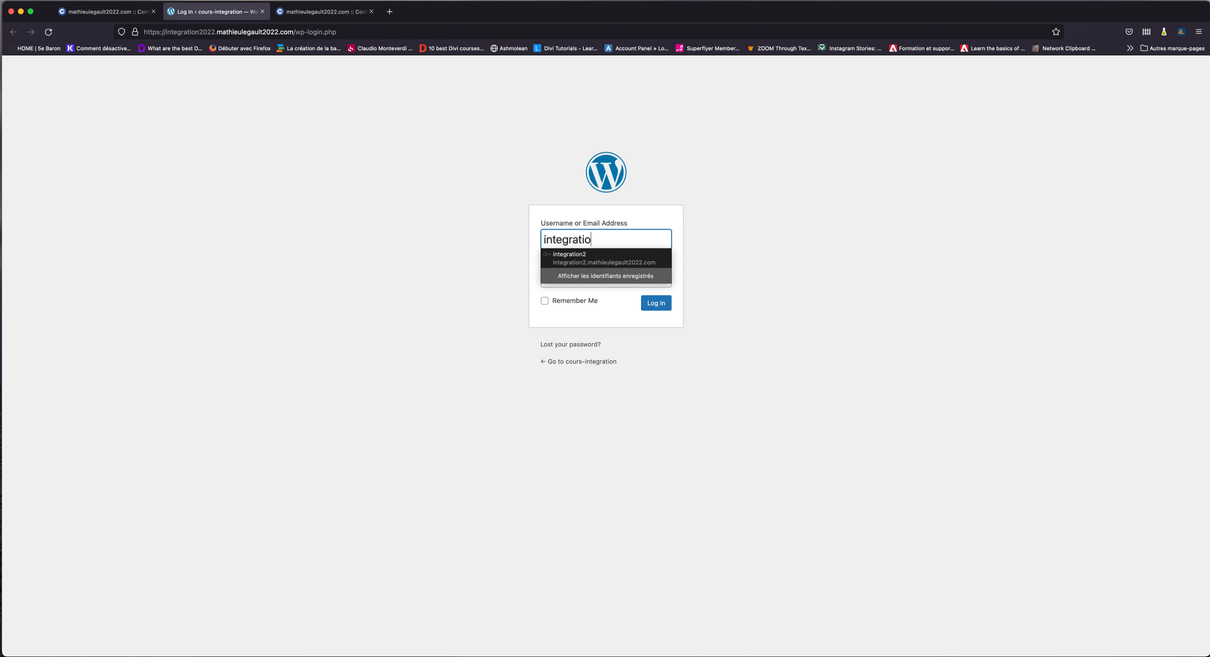
type("n2022")
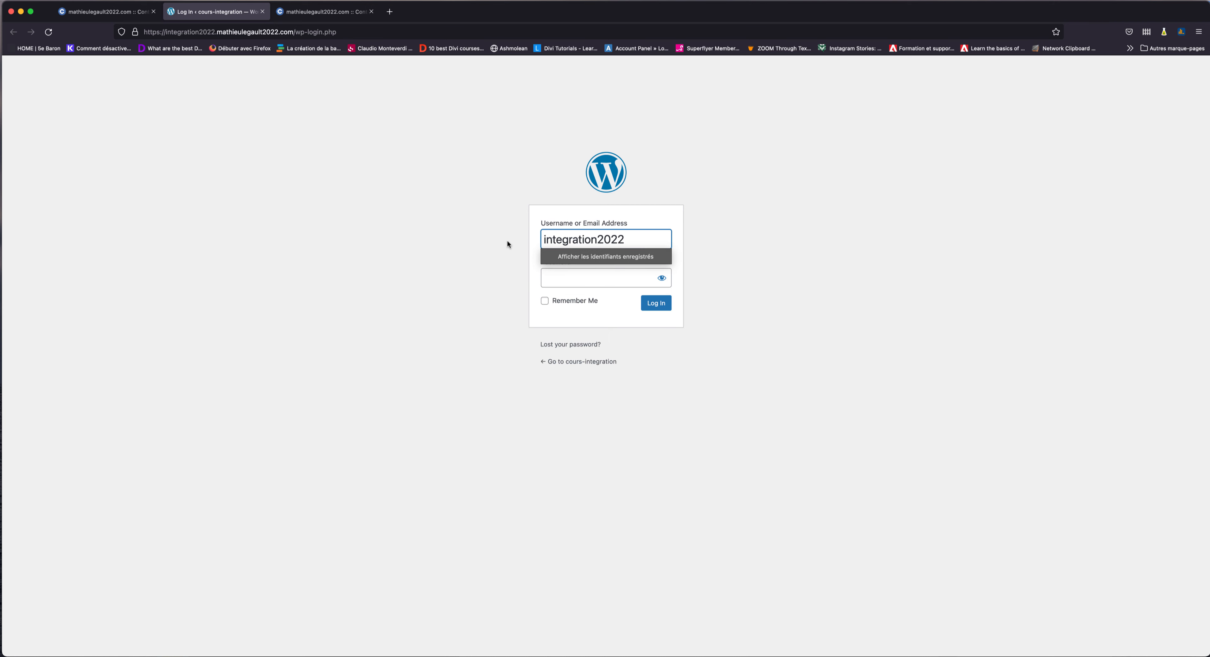
left_click(567, 282)
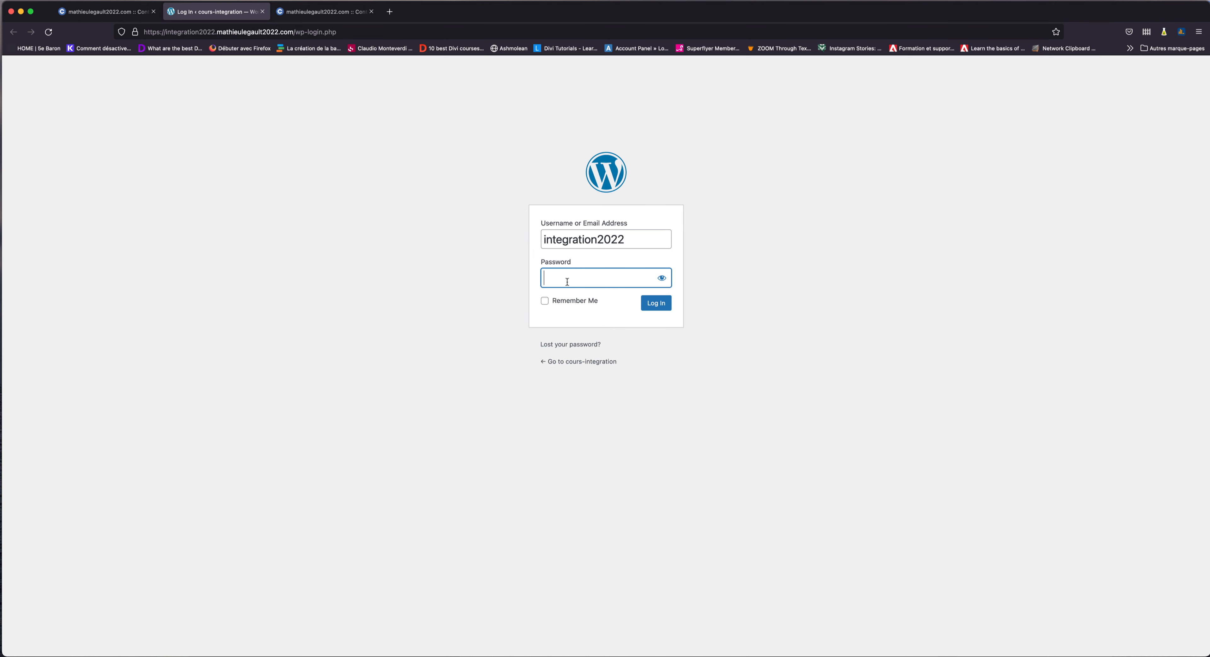
type("•••")
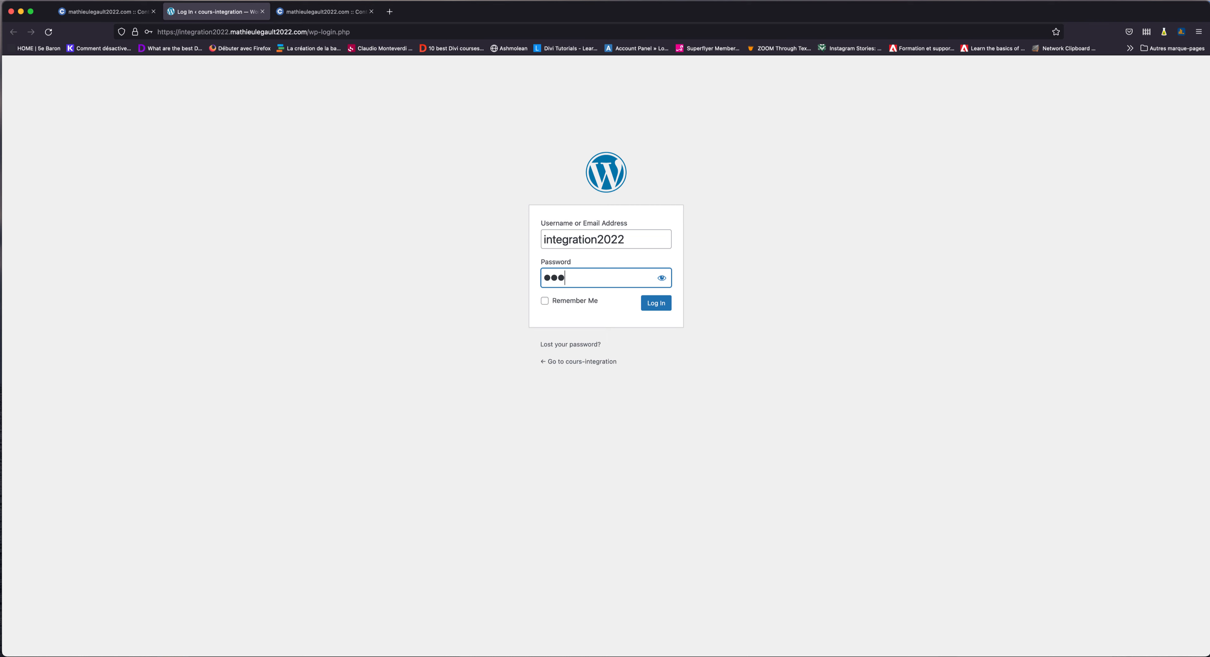
type("••••")
left_click(654, 304)
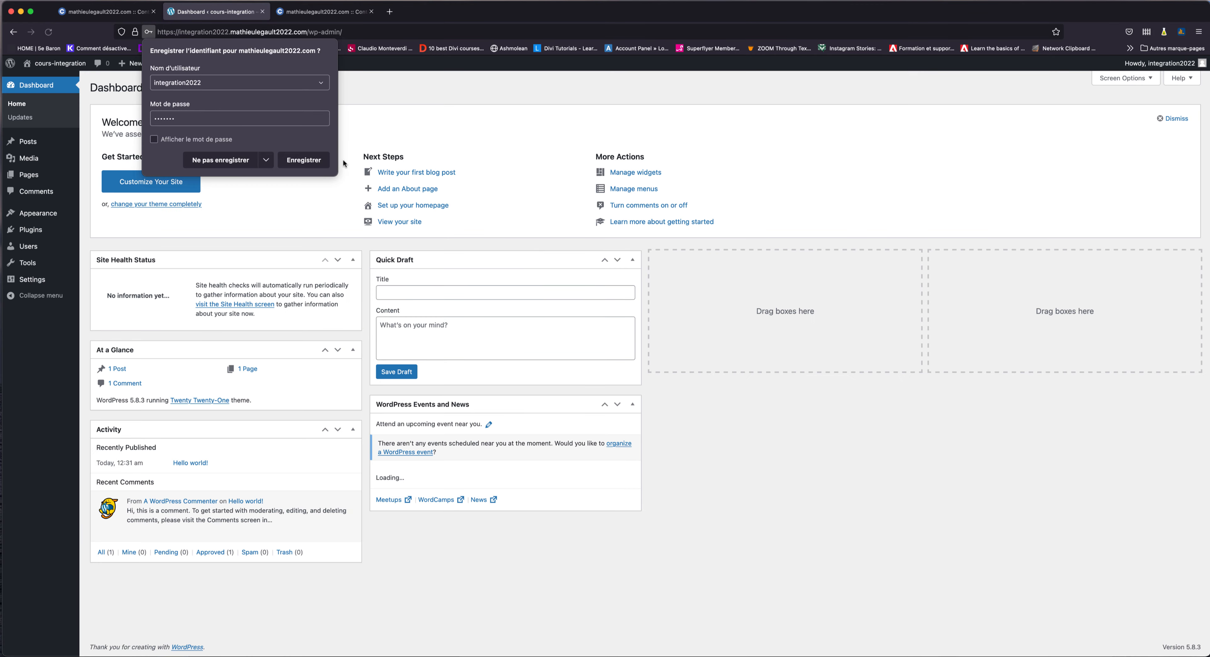
left_click(310, 160)
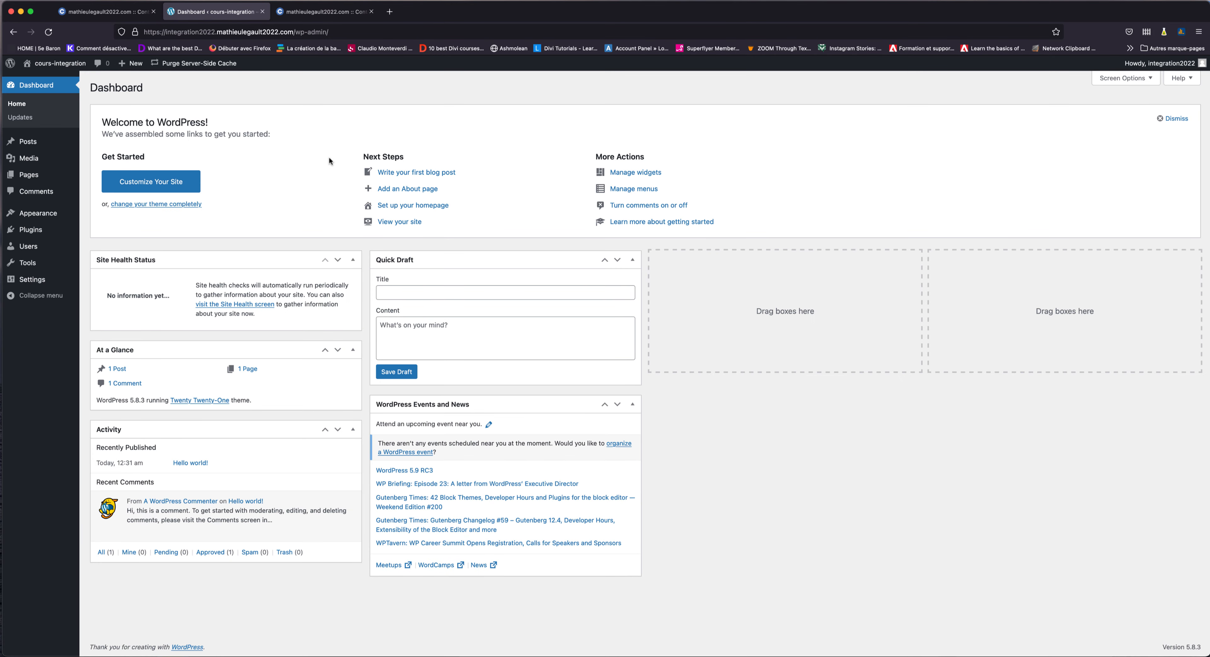
Open the public cours-integration site from the admin bar in a new tab and view it.
mouse_move(74, 65)
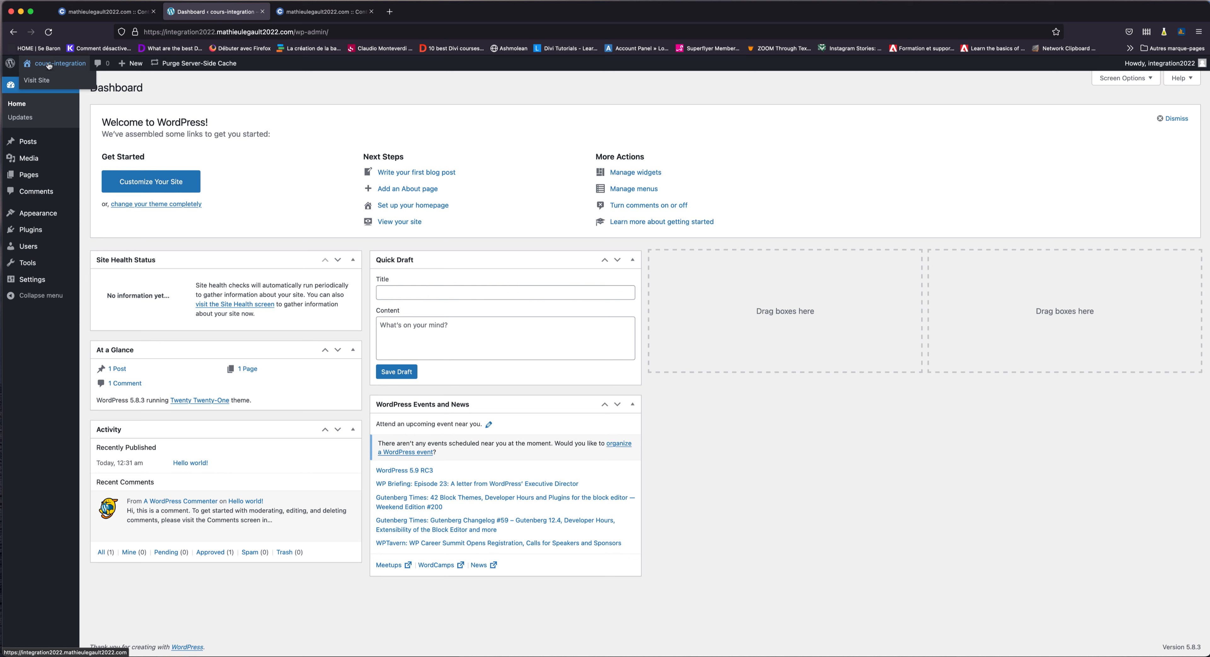
right_click(40, 79)
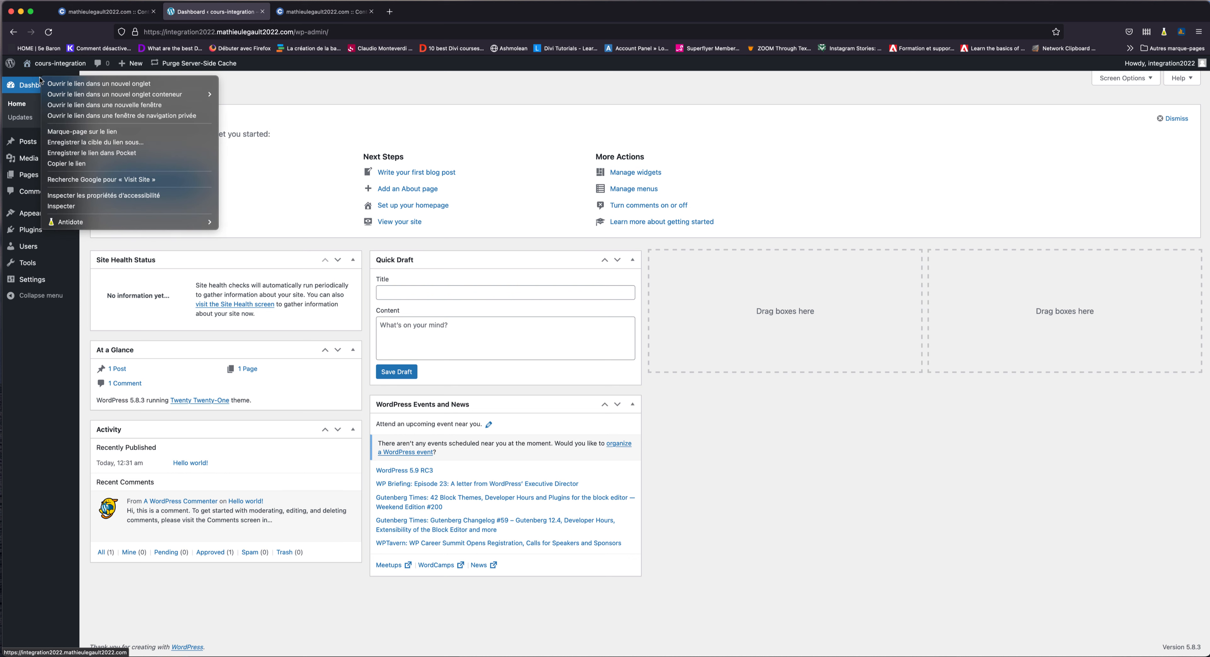
left_click(57, 84)
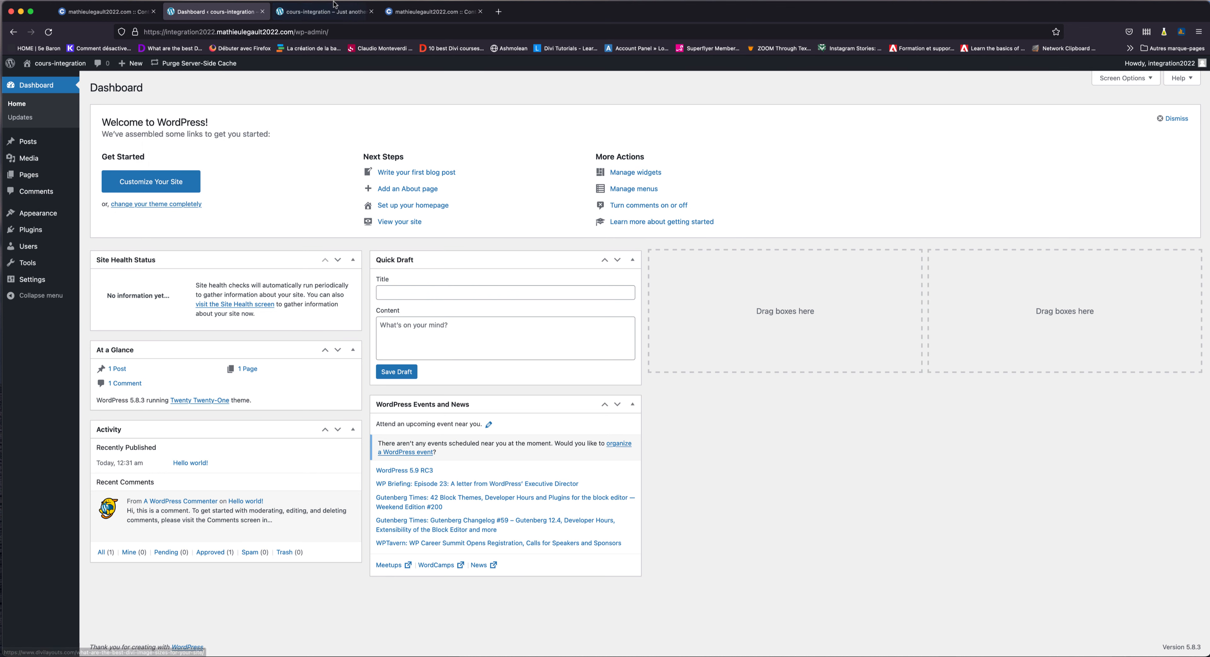
left_click(324, 12)
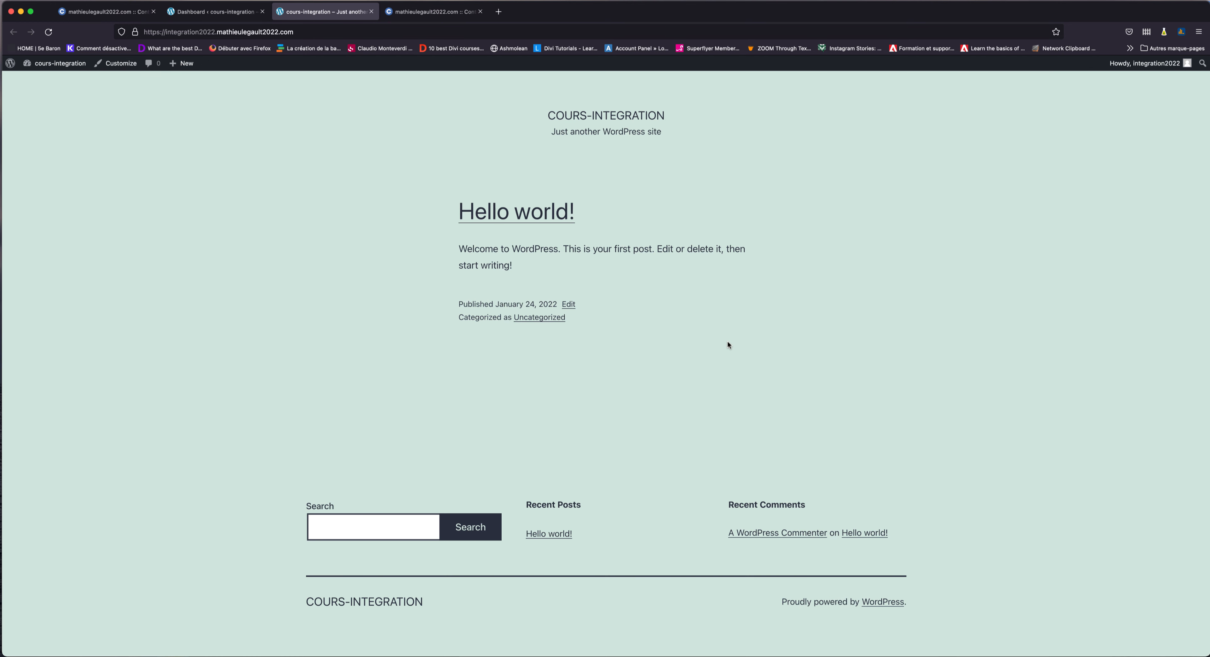